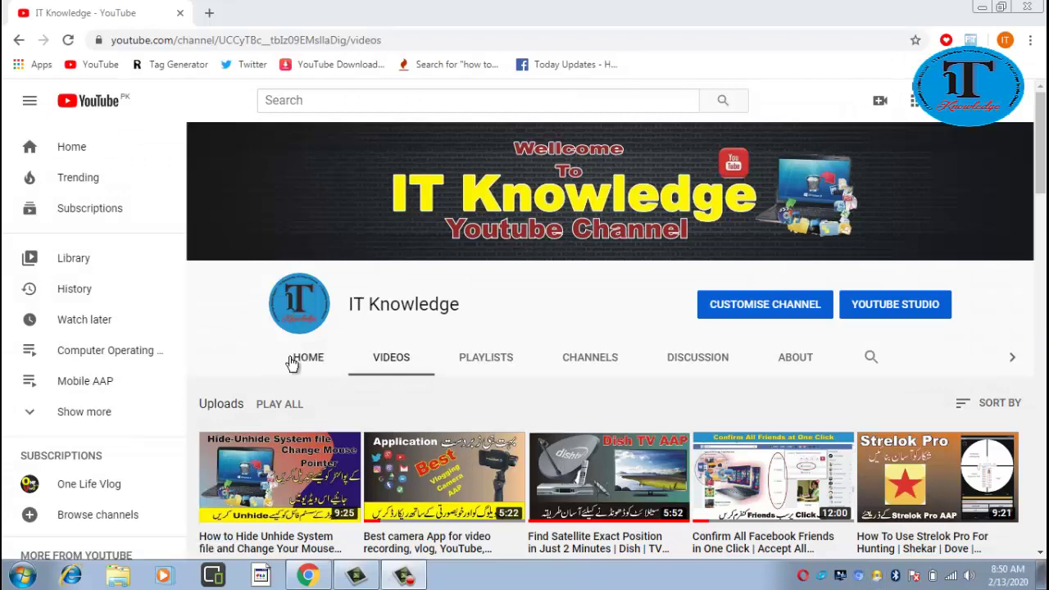
# Look over the channel's Home page and its uploads, and minimize the browser window to reach the desktop
pyautogui.click(295, 360)
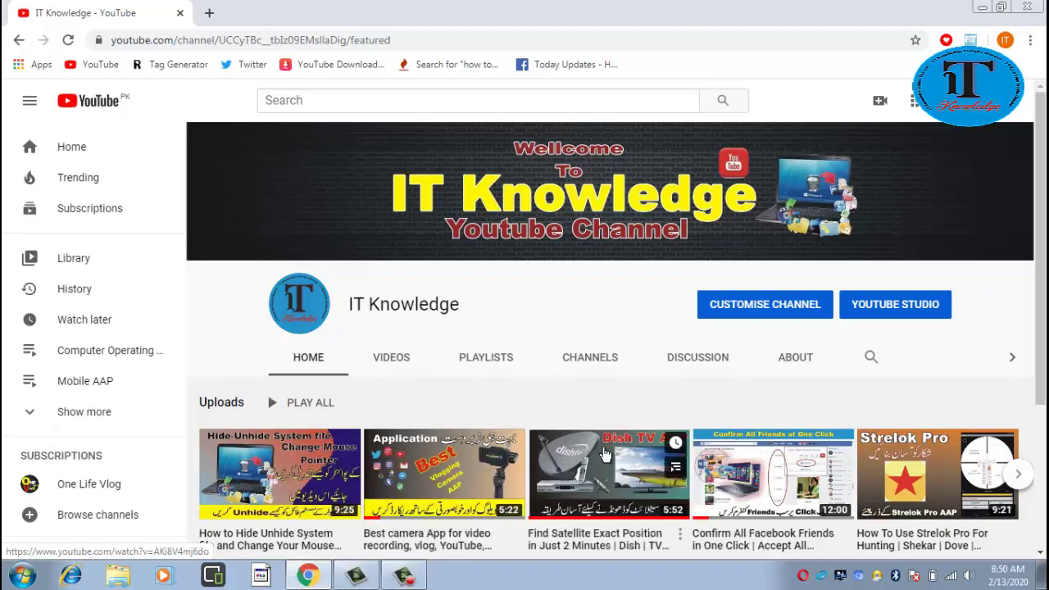
pyautogui.scroll(-3, 598, 434)
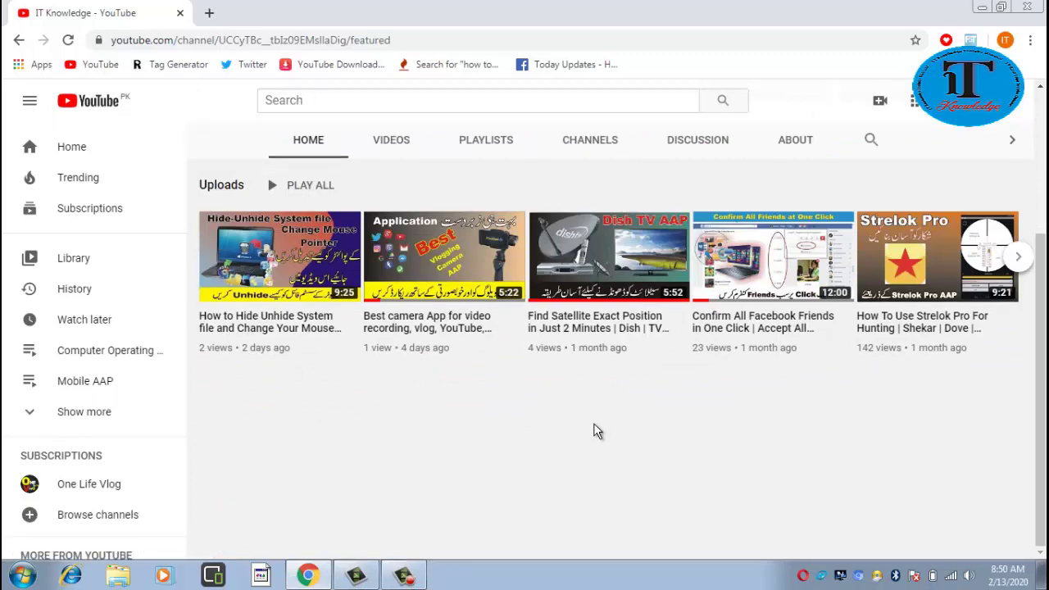
pyautogui.scroll(3, 593, 423)
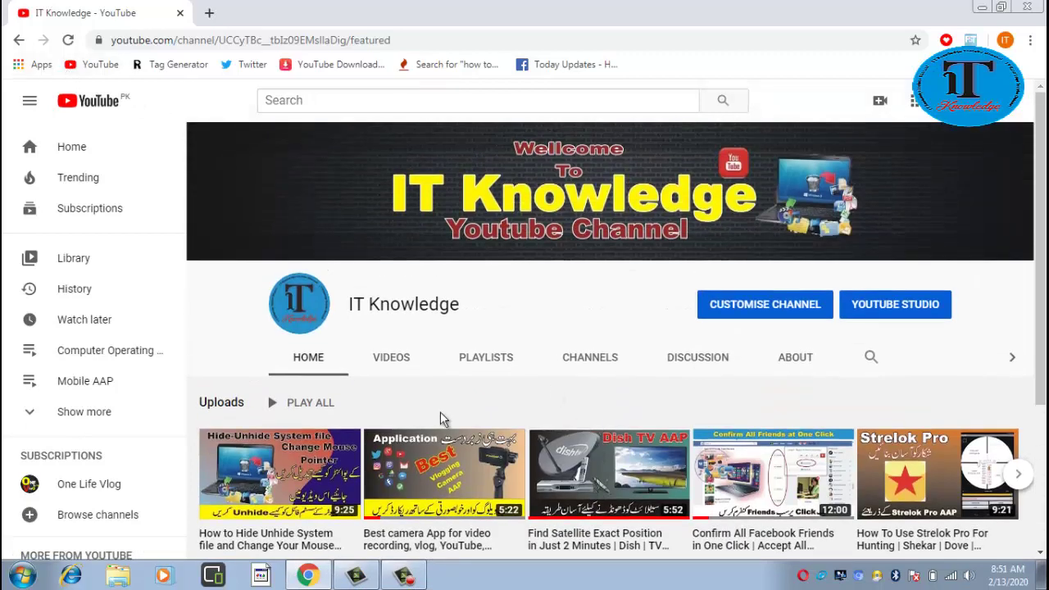
pyautogui.click(981, 7)
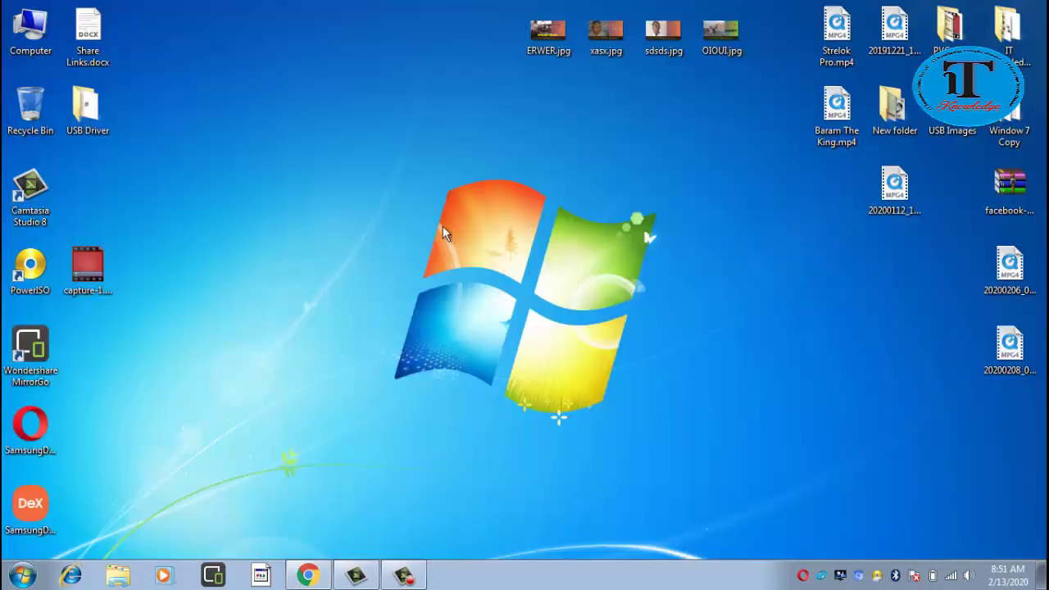
pyautogui.rightClick(306, 157)
pyautogui.press('Escape')
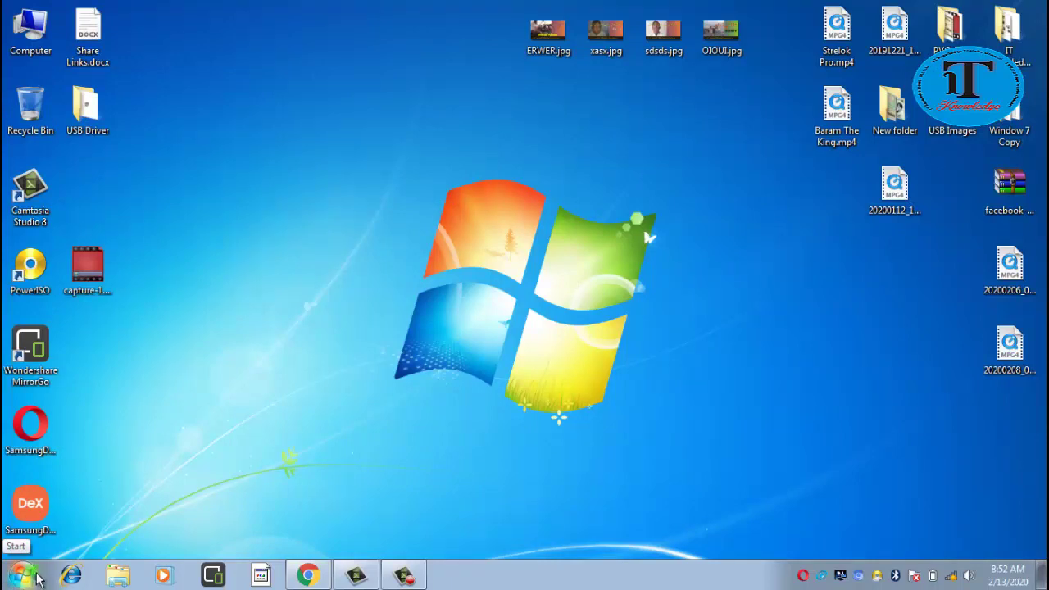
pyautogui.click(136, 490)
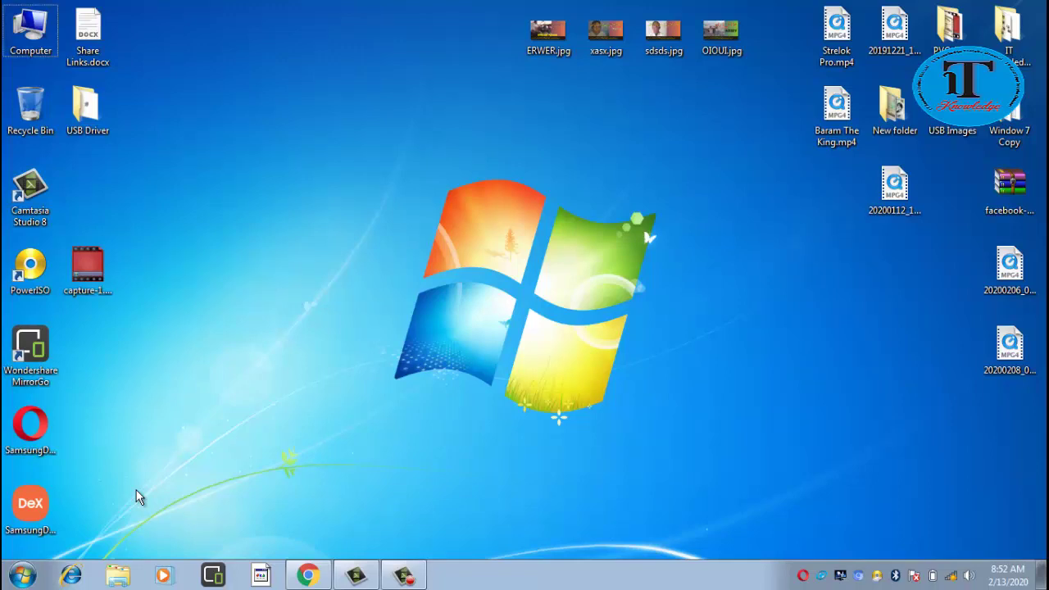
pyautogui.press('super+r')
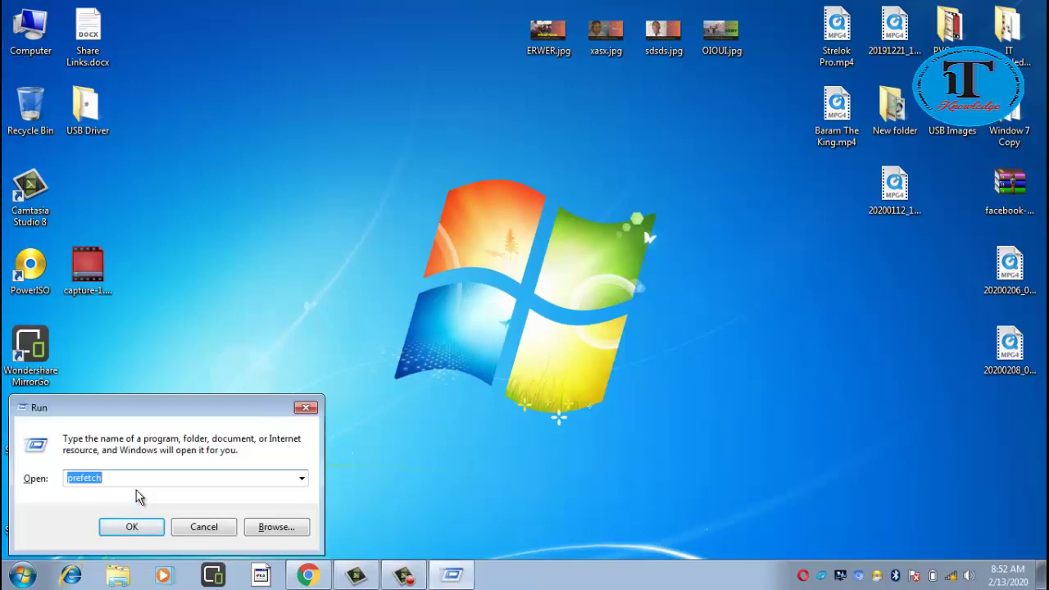
pyautogui.click(180, 531)
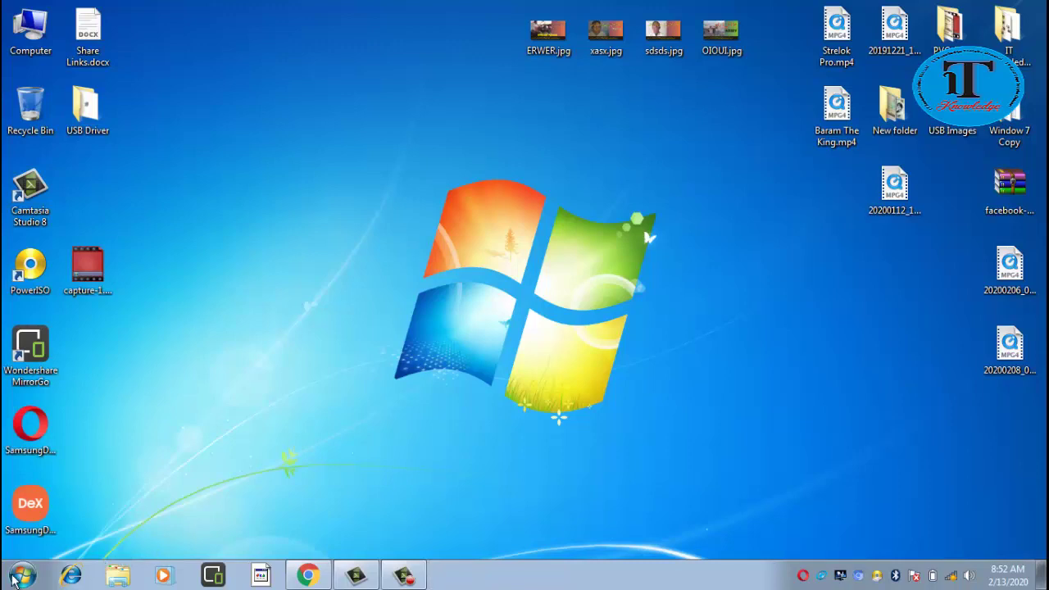
pyautogui.click(14, 578)
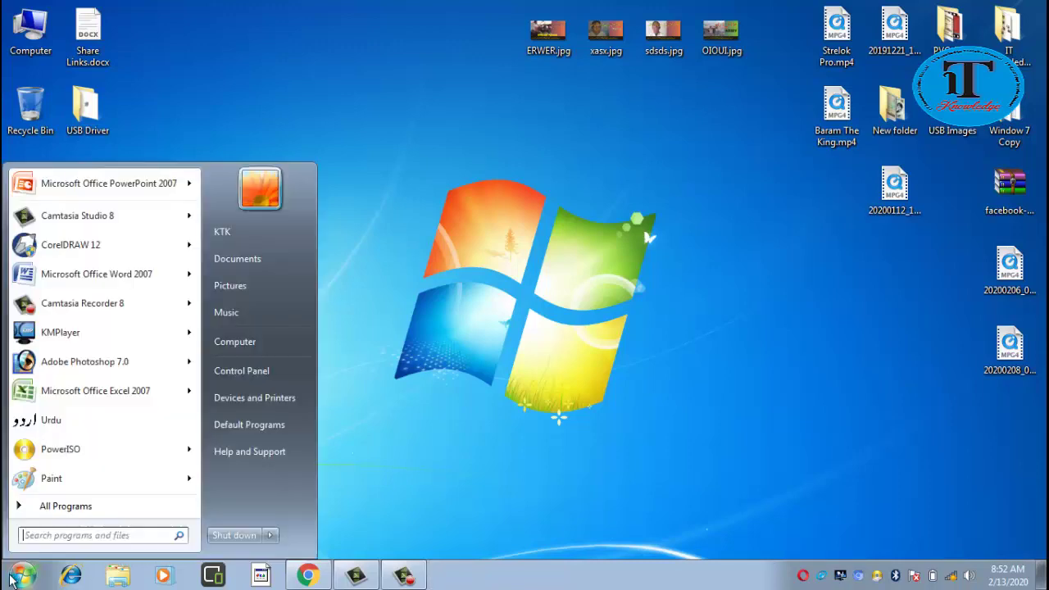
pyautogui.click(51, 533)
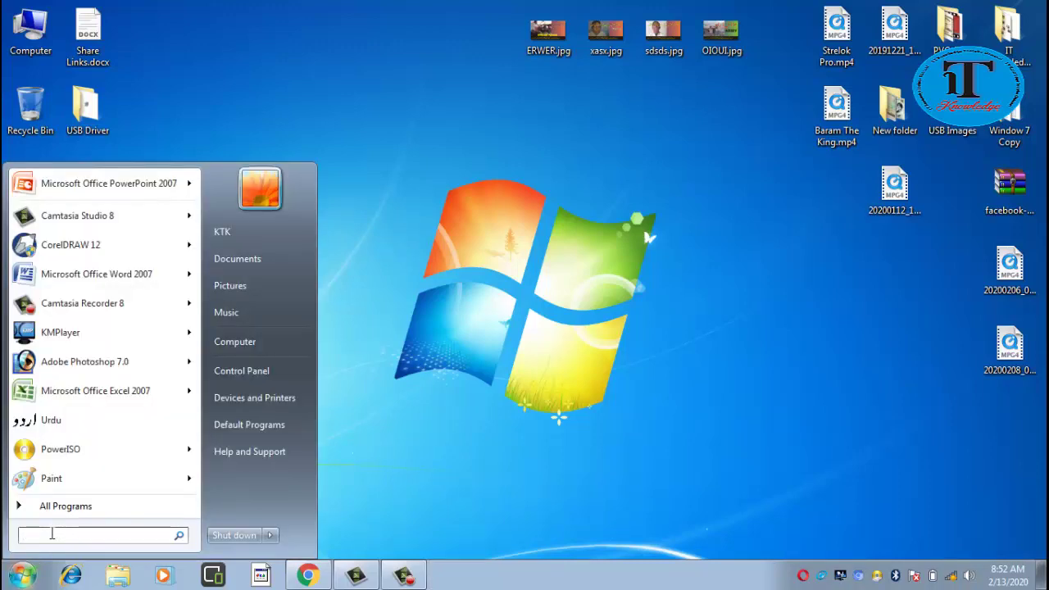
pyautogui.write('run')
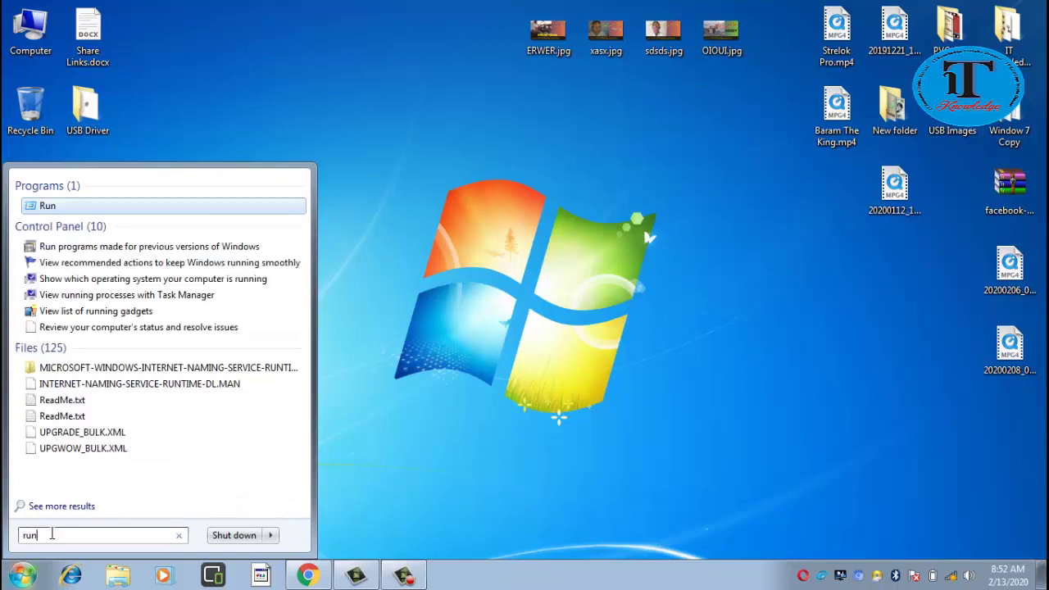
pyautogui.press('Return')
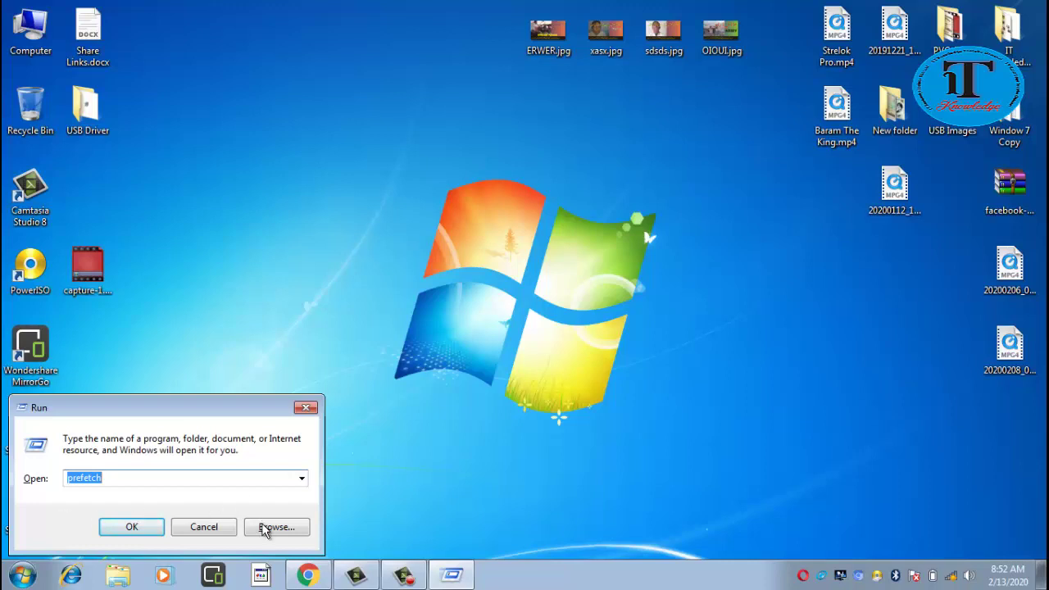
pyautogui.click(189, 526)
# Launch Run from the Accessories program group and move its dialog further up onto the desktop
pyautogui.click(22, 574)
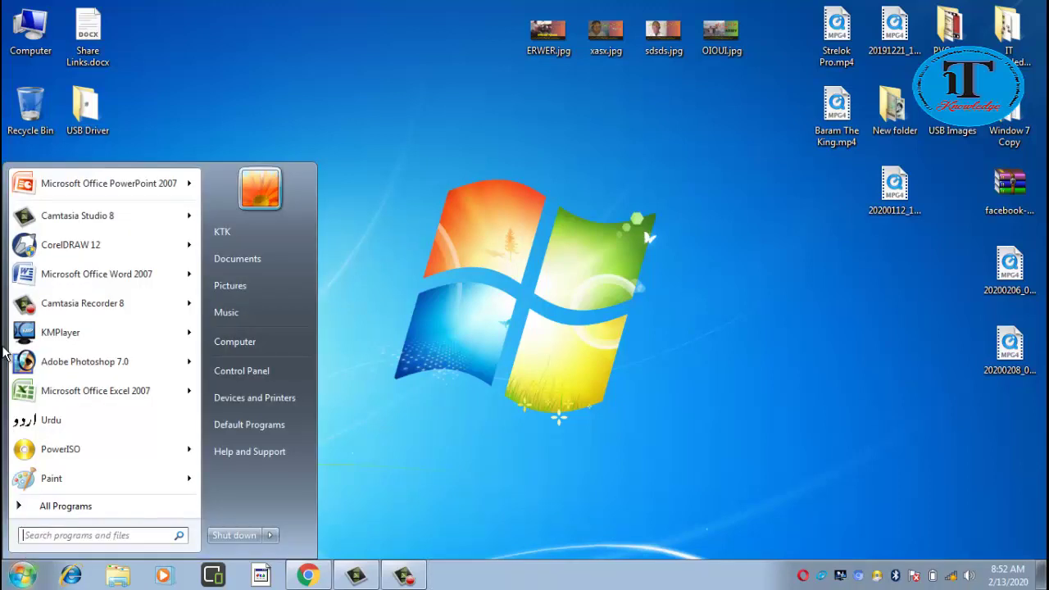
pyautogui.click(78, 506)
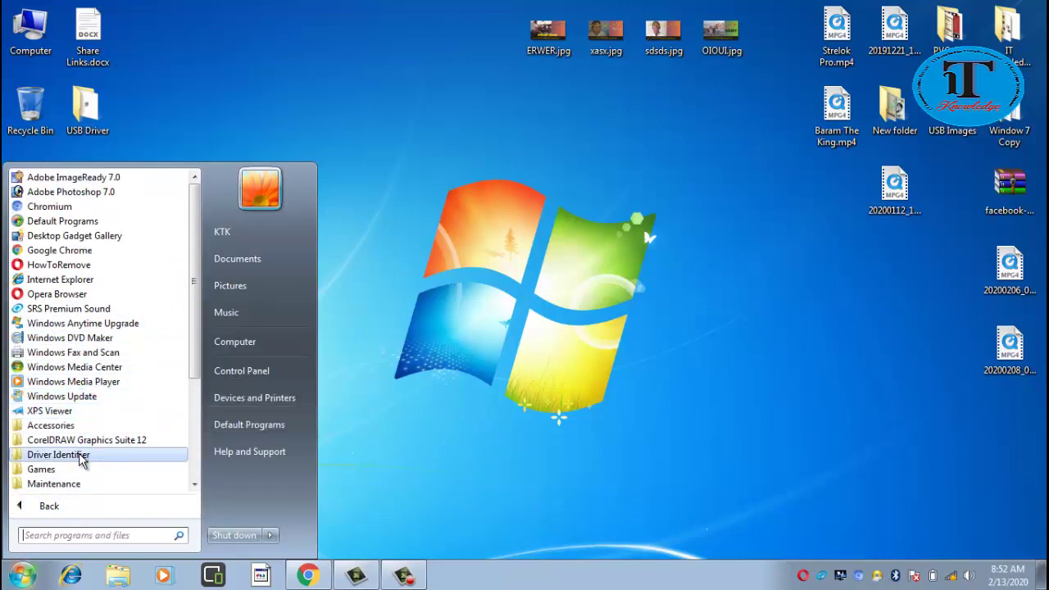
pyautogui.click(88, 426)
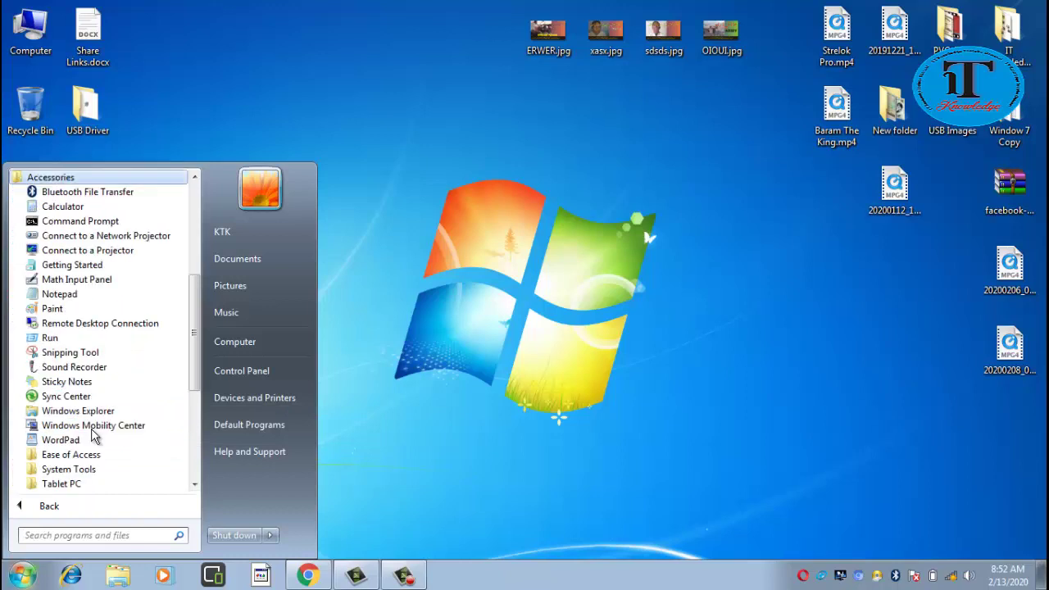
pyautogui.click(64, 339)
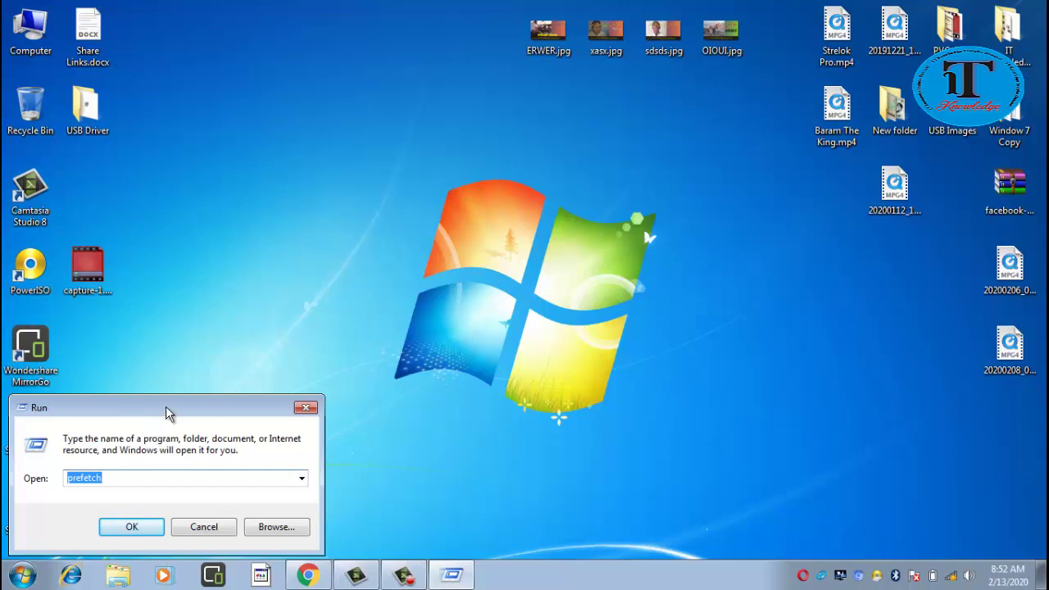
pyautogui.moveTo(165, 404); pyautogui.dragTo(249, 310)
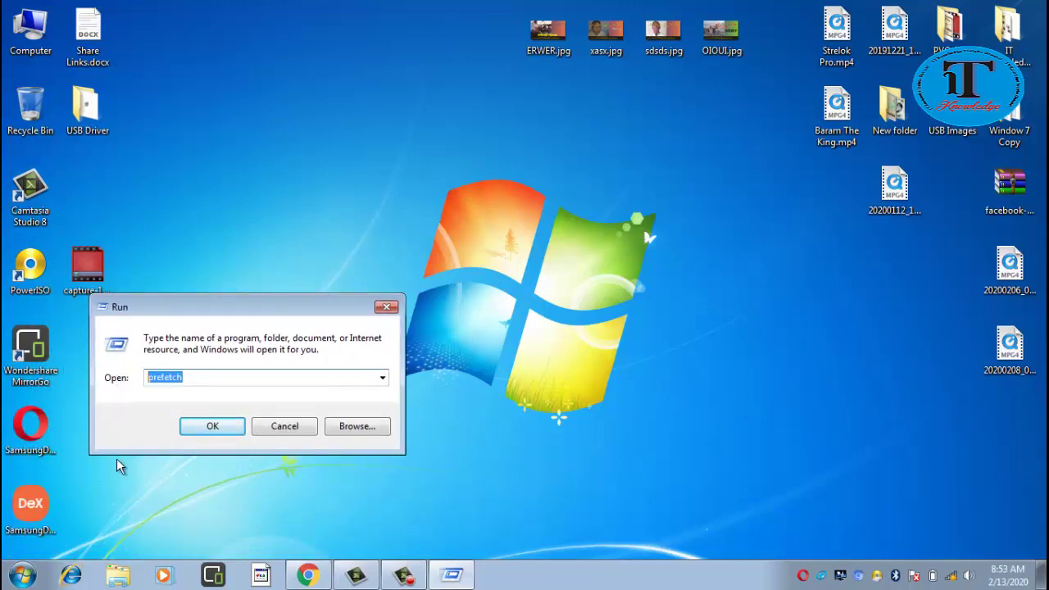
# Replace the command in the Run dialog with Temp and execute it to open the Windows Temp folder
pyautogui.press('BackSpace')
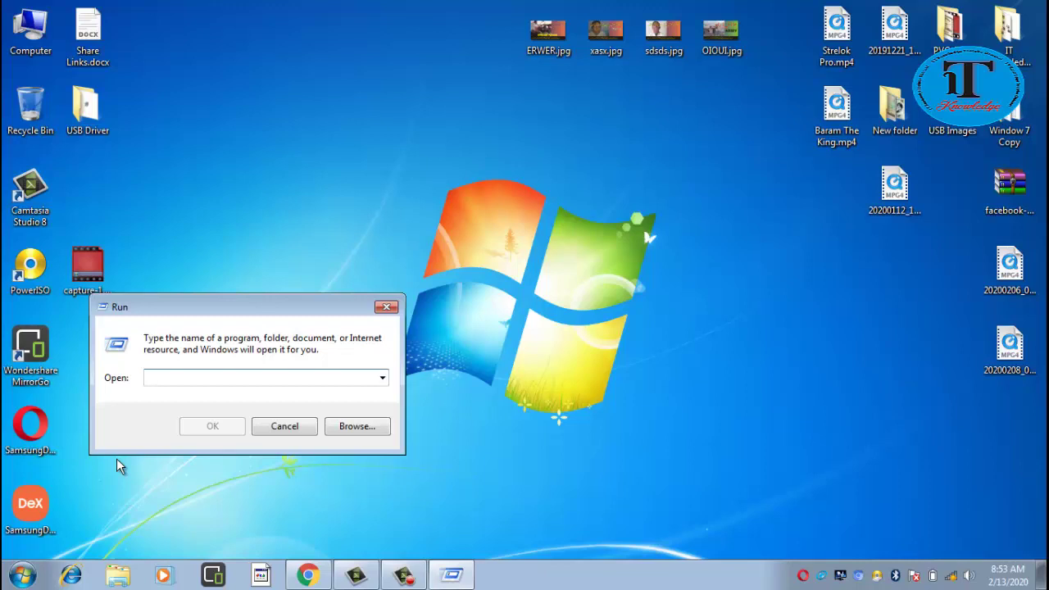
pyautogui.write('Tem')
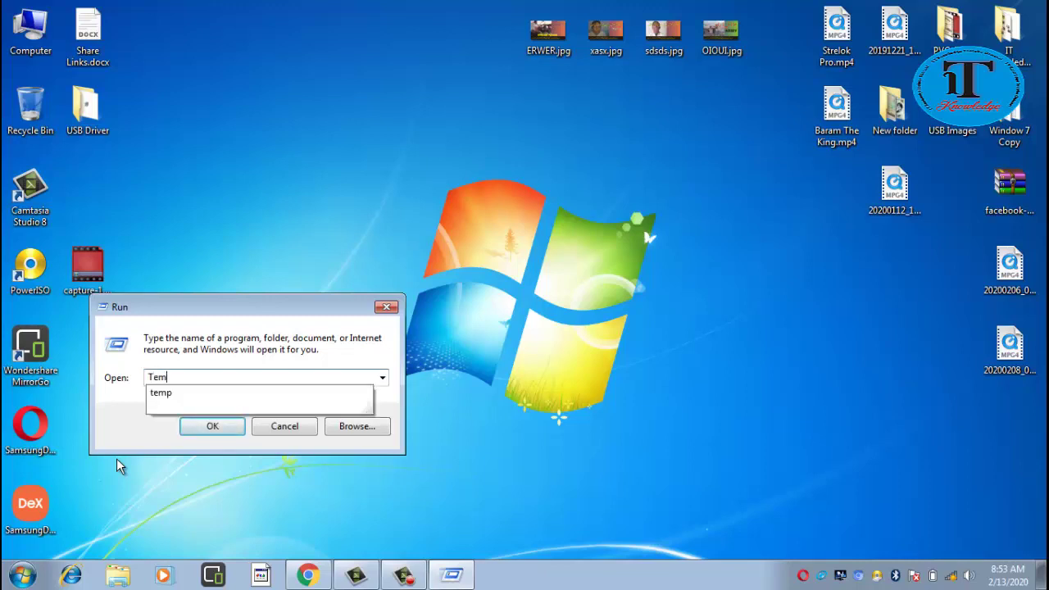
pyautogui.write('p')
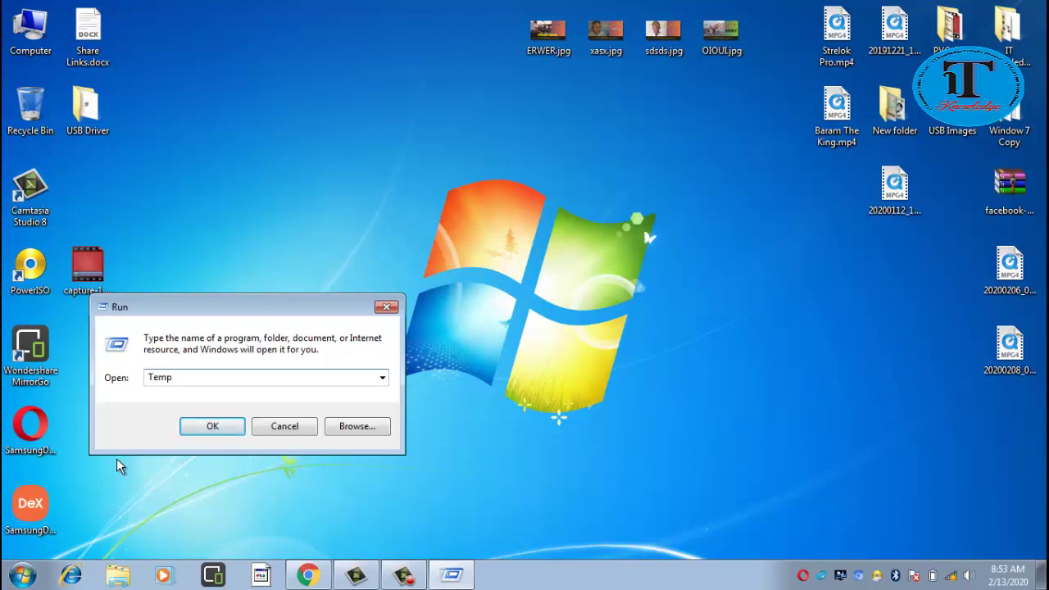
pyautogui.press('Return')
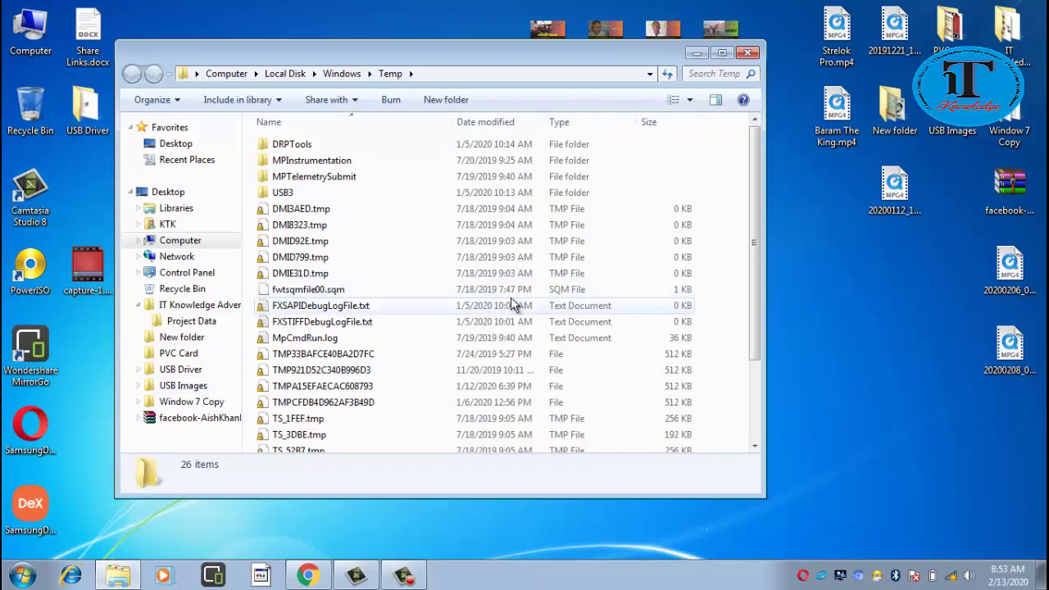
# Move all items in the Temp folder to the Recycle Bin, granting administrator permission for all current items, and close the folder
pyautogui.scroll(-2, 512, 302)
pyautogui.scroll(2, 347, 404)
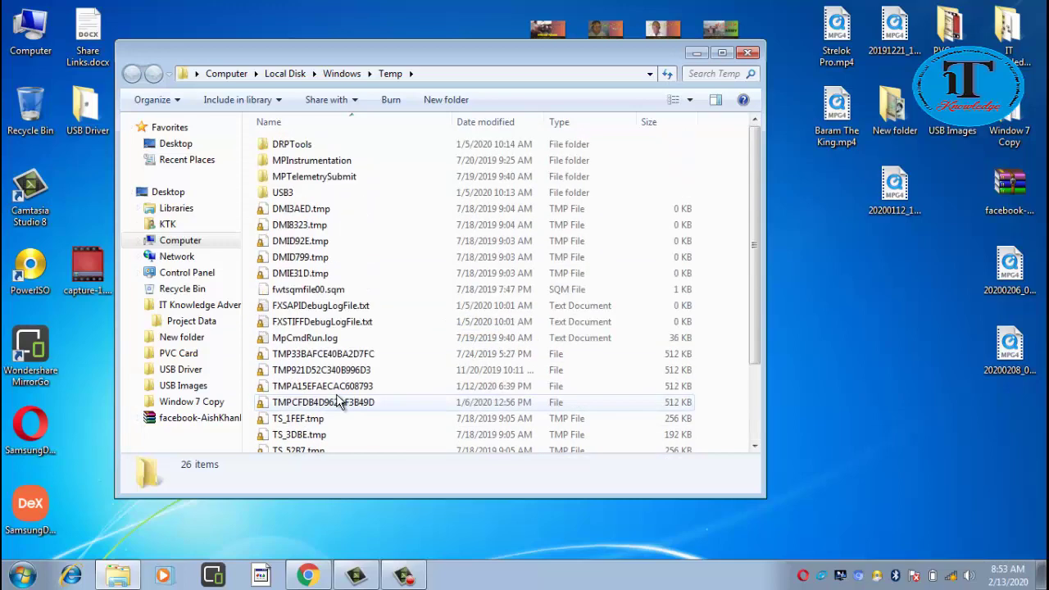
pyautogui.hotkey('ctrl', 'a')
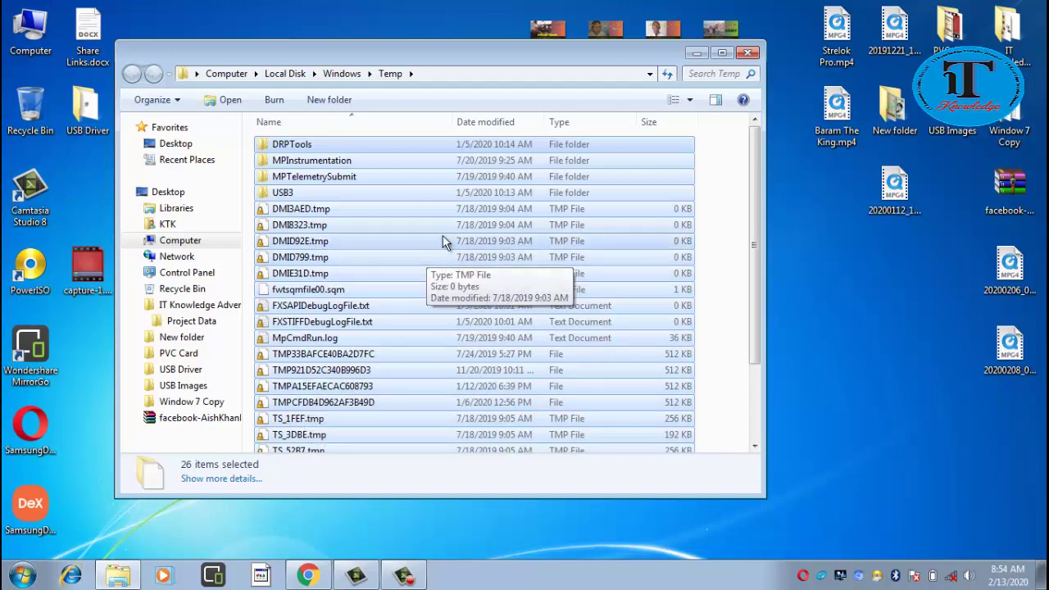
pyautogui.rightClick(443, 180)
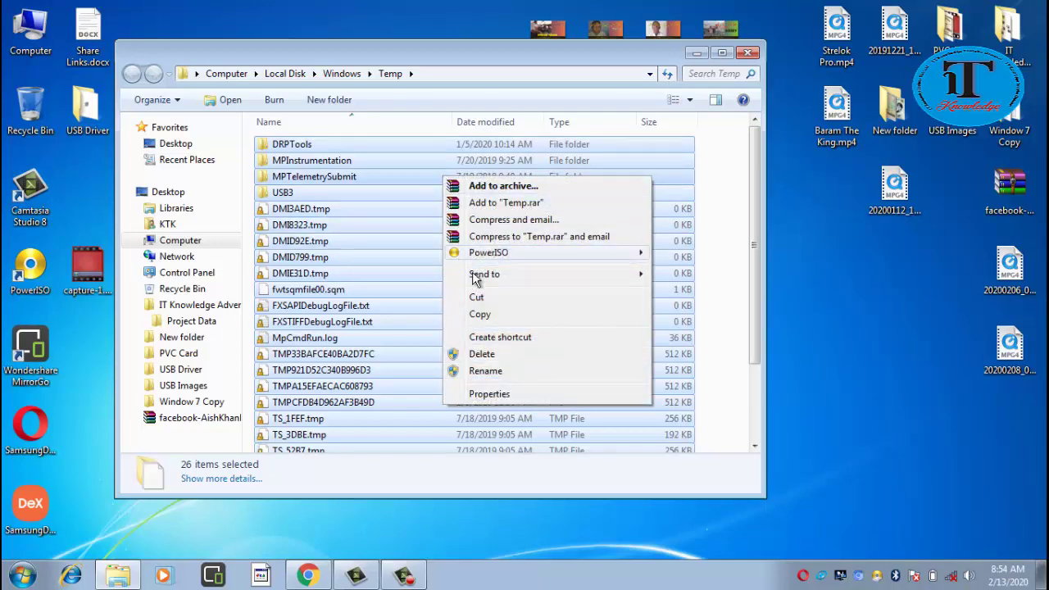
pyautogui.click(483, 355)
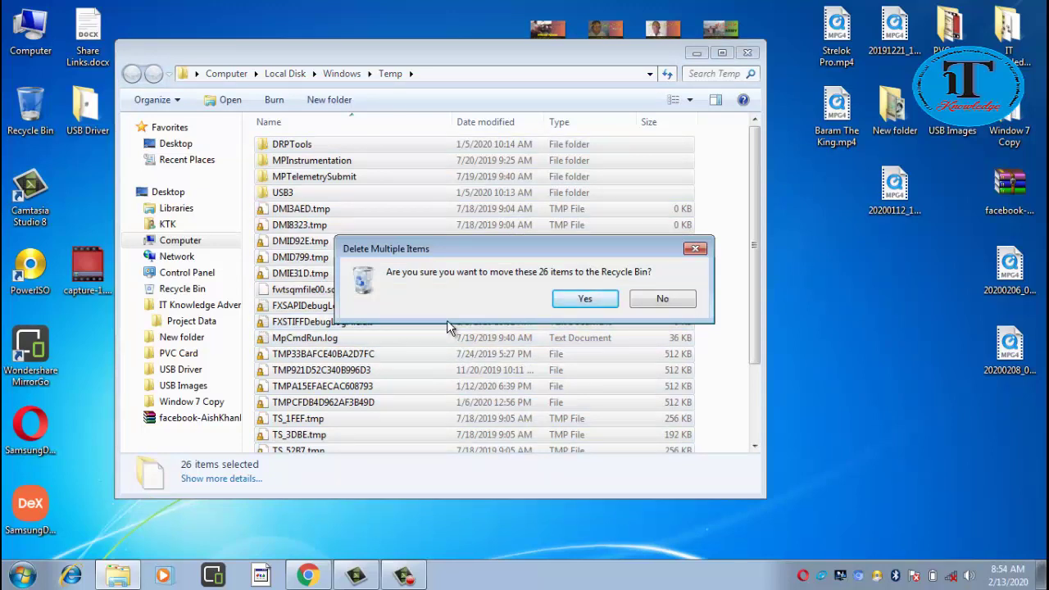
pyautogui.click(564, 303)
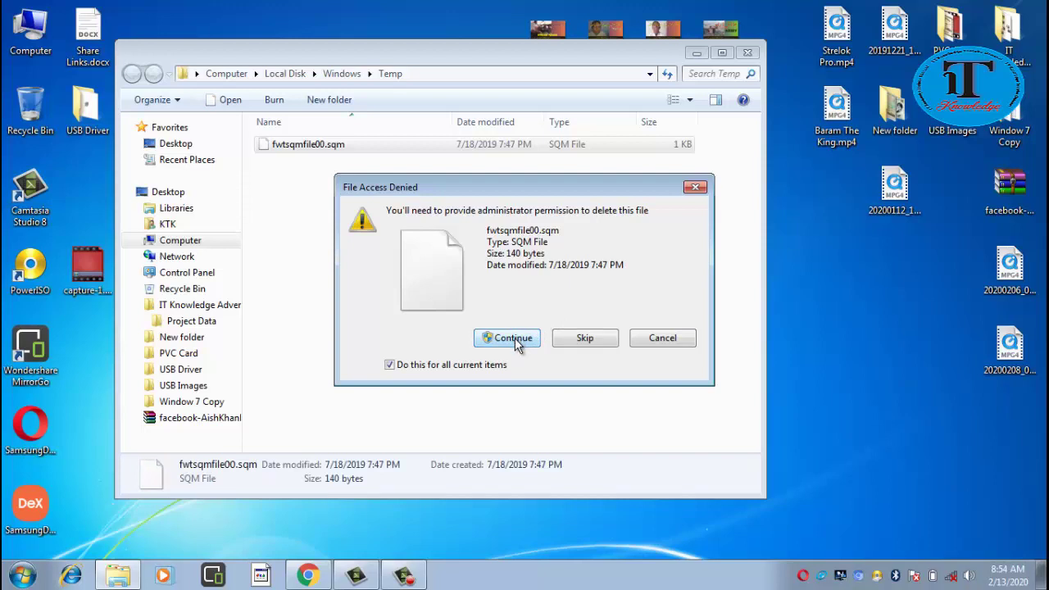
pyautogui.click(514, 338)
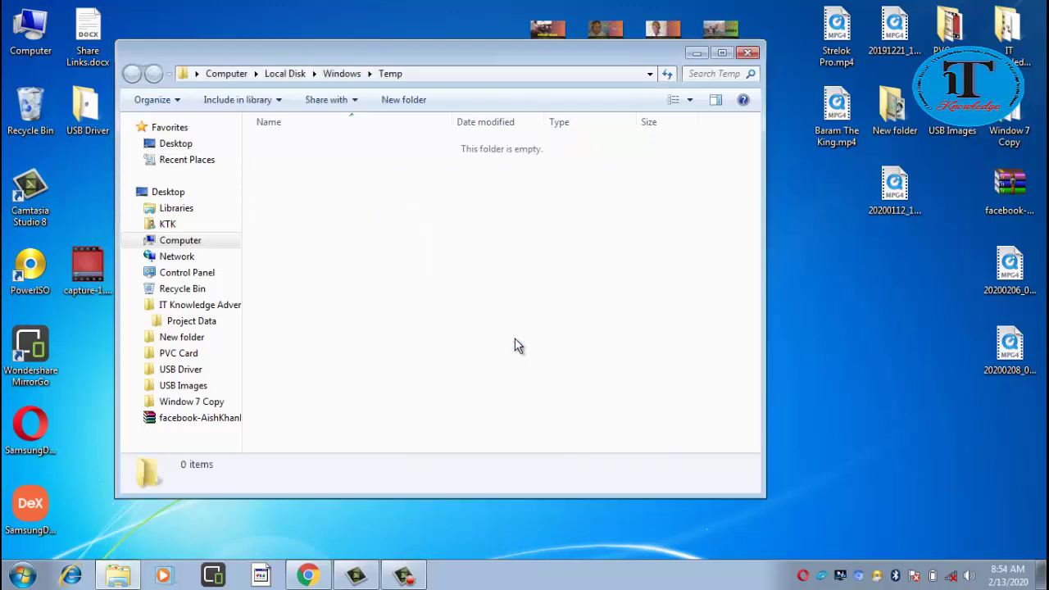
pyautogui.click(747, 53)
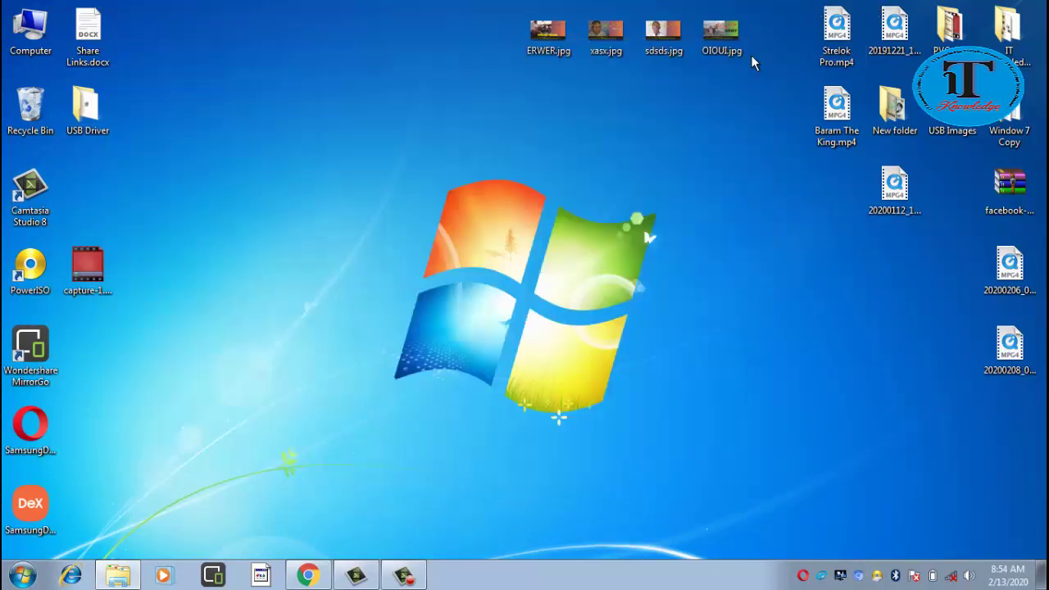
# Open the Recycle Bin to check the deleted temporary files, and close its window
pyautogui.rightClick(45, 115)
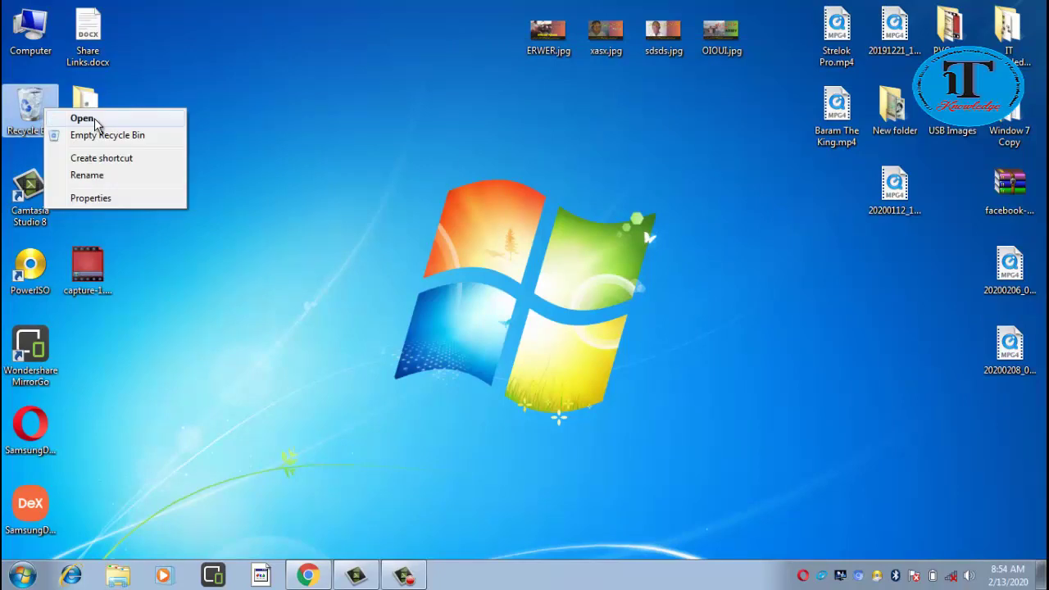
pyautogui.click(73, 118)
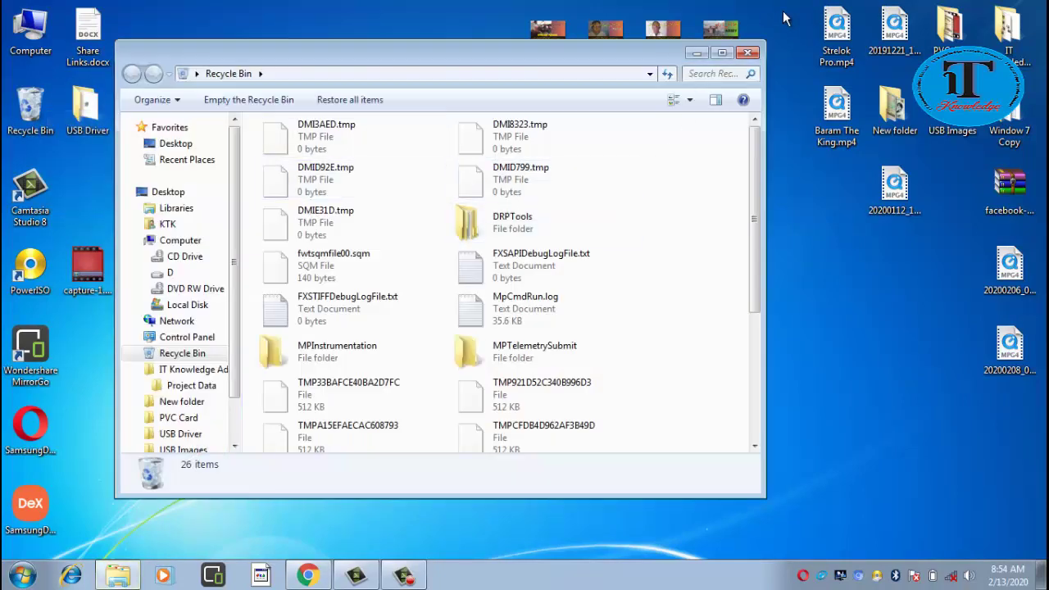
pyautogui.click(747, 53)
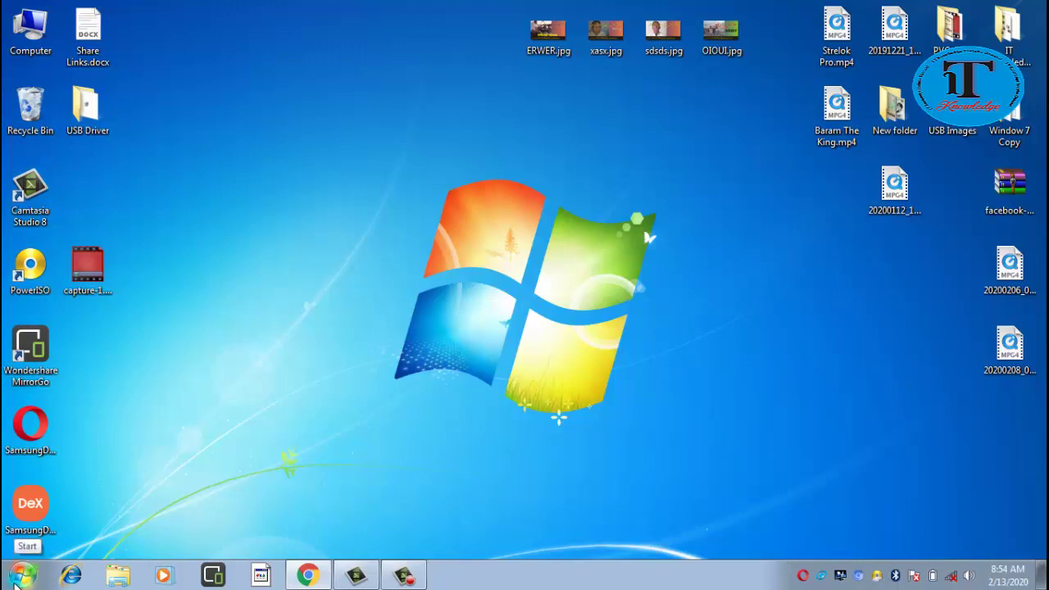
# Find Run through the Start menu search and execute prefetch to open the Windows Prefetch folder
pyautogui.click(25, 576)
pyautogui.click(105, 534)
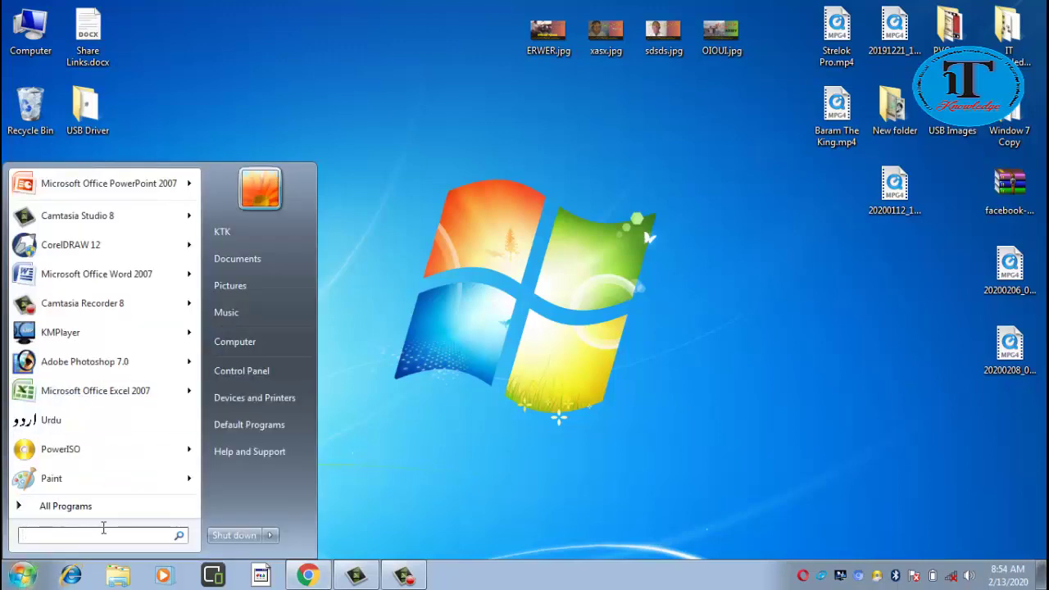
pyautogui.write('run')
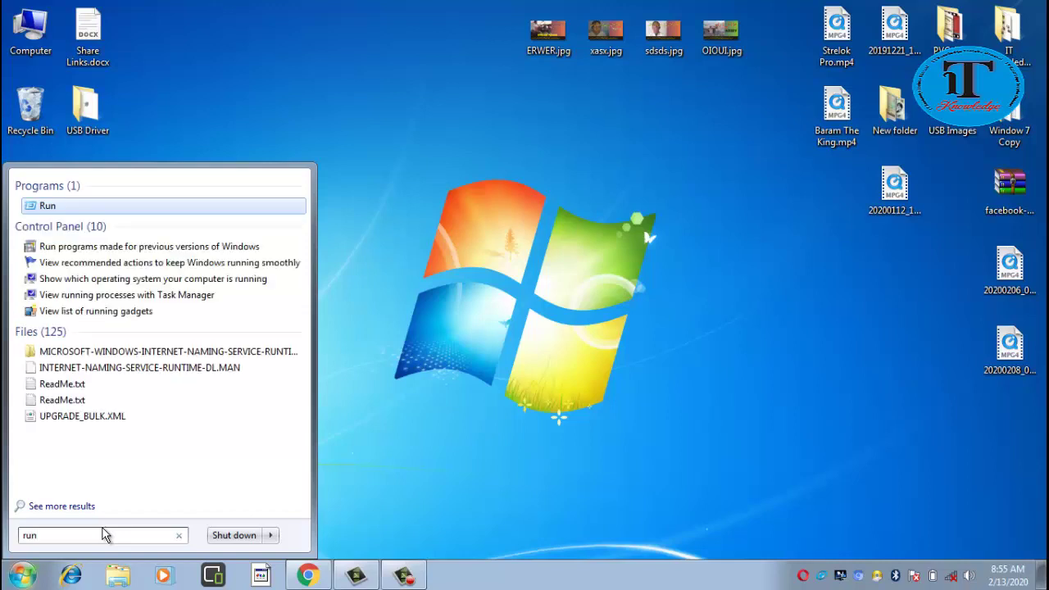
pyautogui.press('Return')
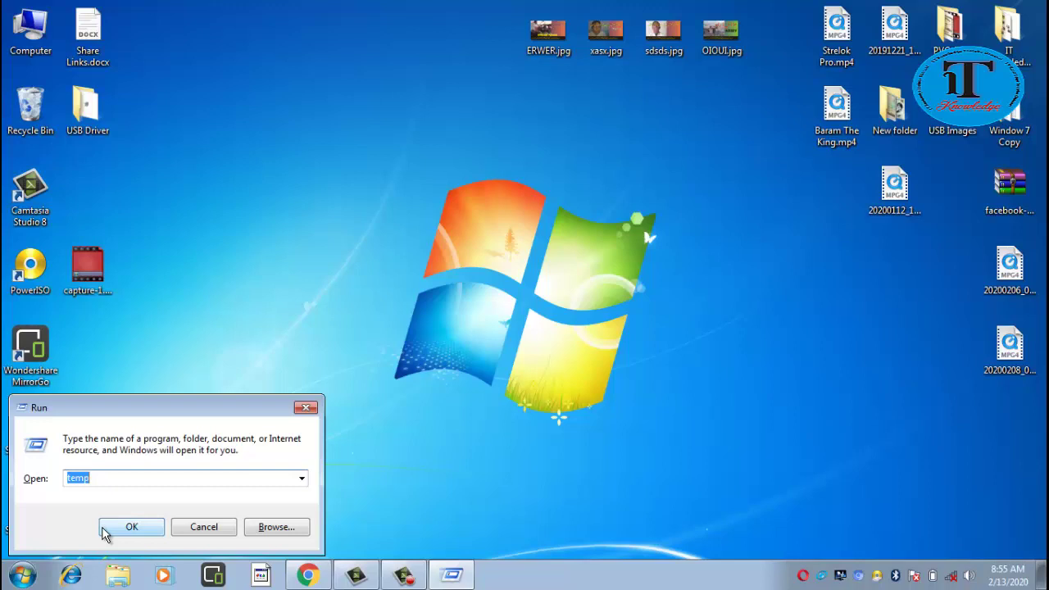
pyautogui.write('pr')
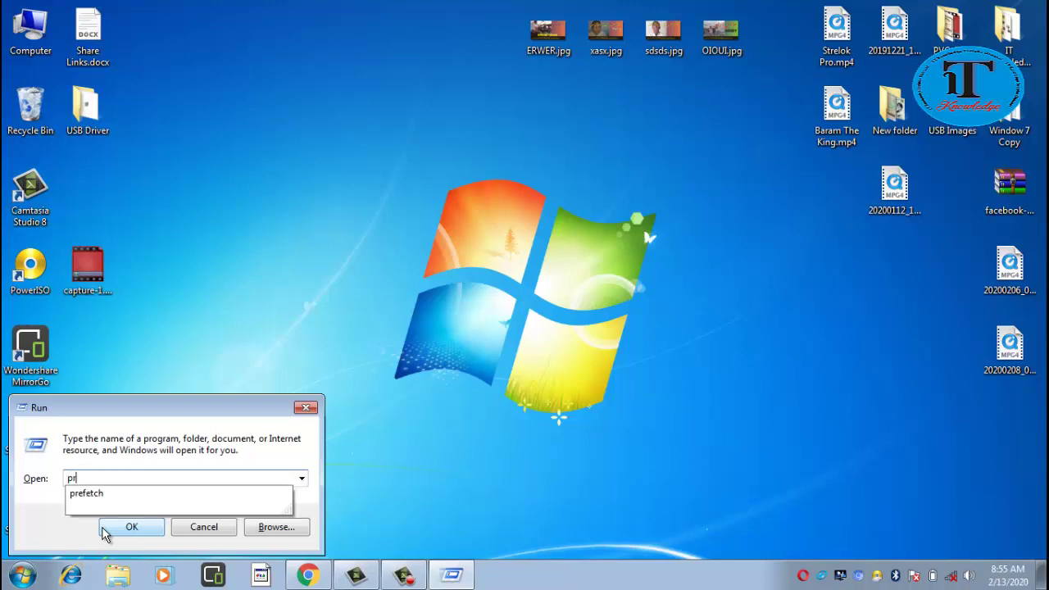
pyautogui.write('efetch')
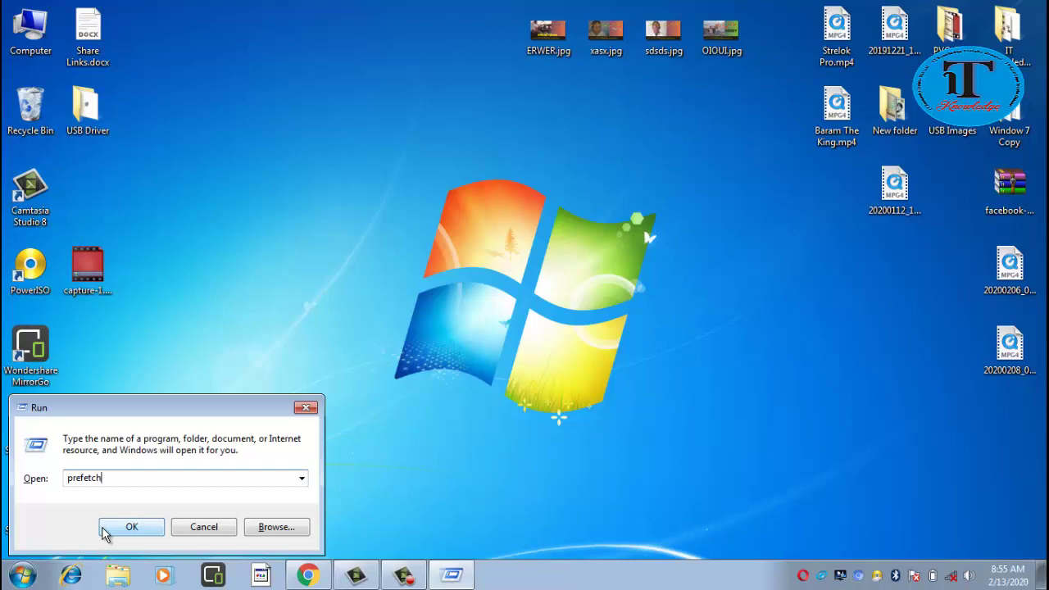
pyautogui.click(104, 531)
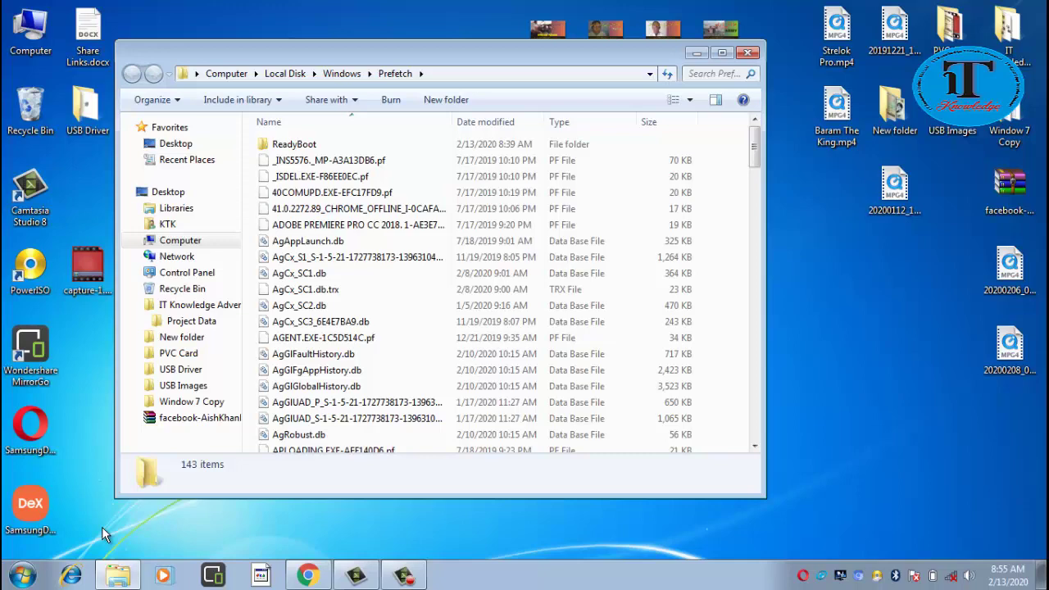
# Look through the files listed in the Prefetch folder, from the first entries to CSCRIPT.EXE-E4C98DEB.pf
pyautogui.press('Down')
pyautogui.press('Down')
pyautogui.press('Down')
pyautogui.press('Down')
pyautogui.press('Down')
pyautogui.press('Down')
pyautogui.press('Down')
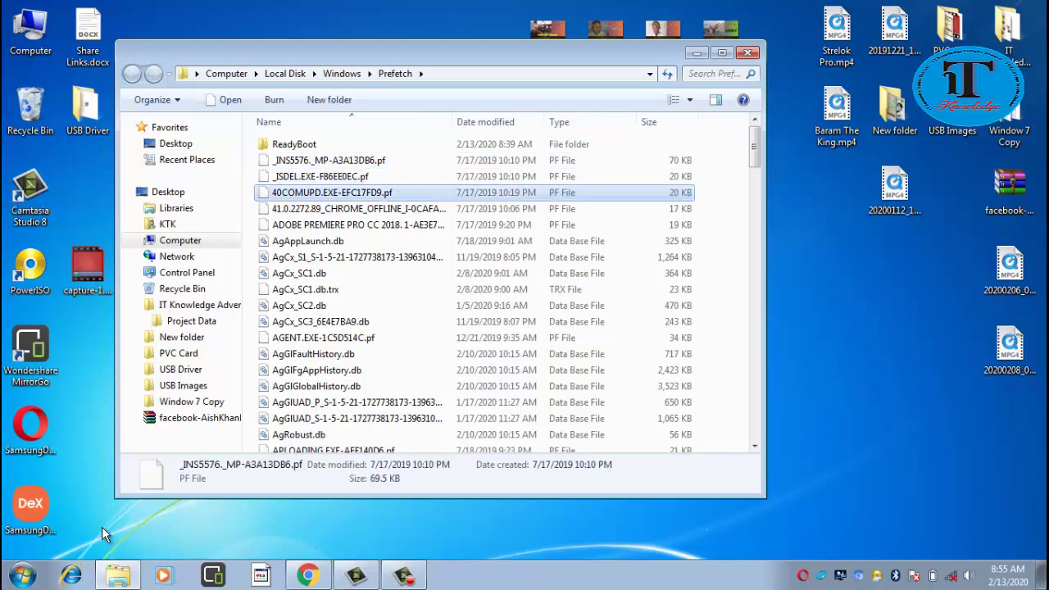
pyautogui.press('Down')
pyautogui.press('Down')
pyautogui.press('Down')
pyautogui.press('Down')
pyautogui.press('Down')
pyautogui.press('Down')
pyautogui.press('Down')
pyautogui.press('Down')
pyautogui.press('Down')
pyautogui.press('Down')
pyautogui.press('Down')
pyautogui.press('Down')
pyautogui.press('Down')
pyautogui.press('Down')
pyautogui.press('Down')
pyautogui.press('Down')
pyautogui.press('Down')
pyautogui.press('Down')
pyautogui.press('Down')
pyautogui.press('Down')
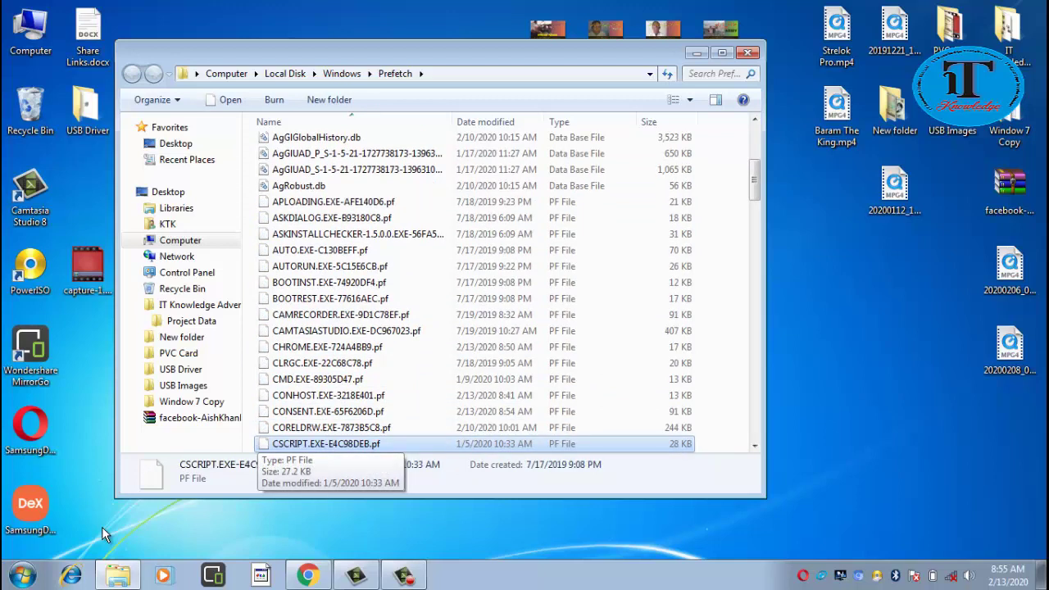
# Move all items in the Prefetch folder to the Recycle Bin and close the folder
pyautogui.hotkey('ctrl', 'a')
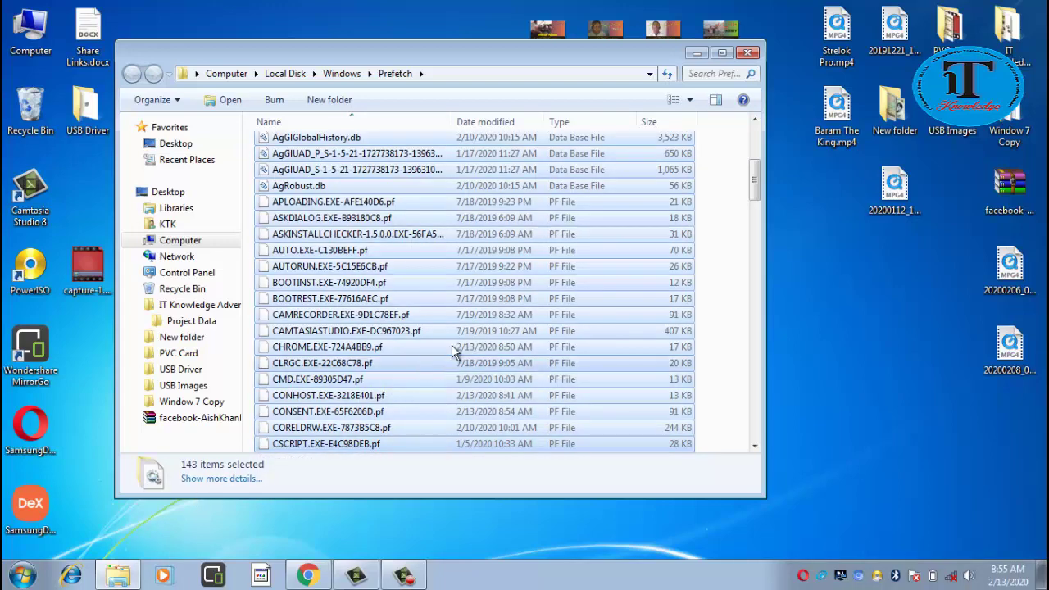
pyautogui.rightClick(483, 331)
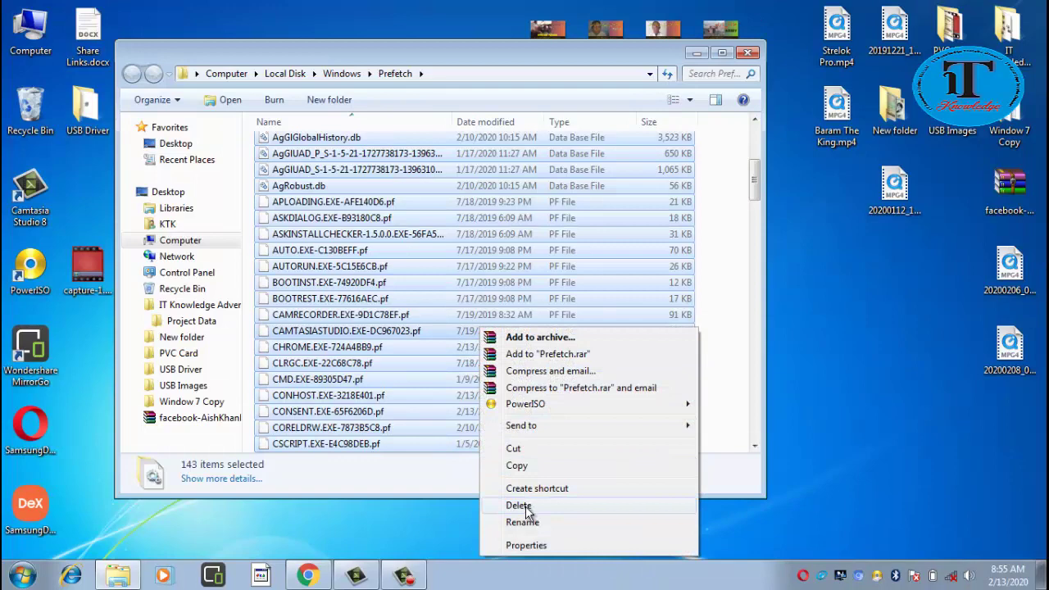
pyautogui.click(525, 506)
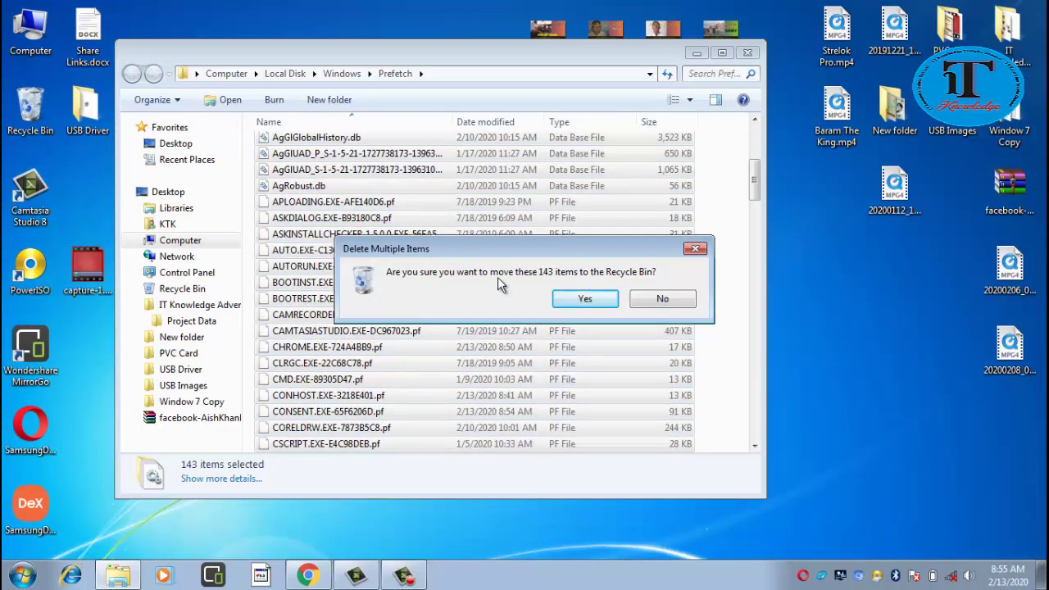
pyautogui.click(575, 300)
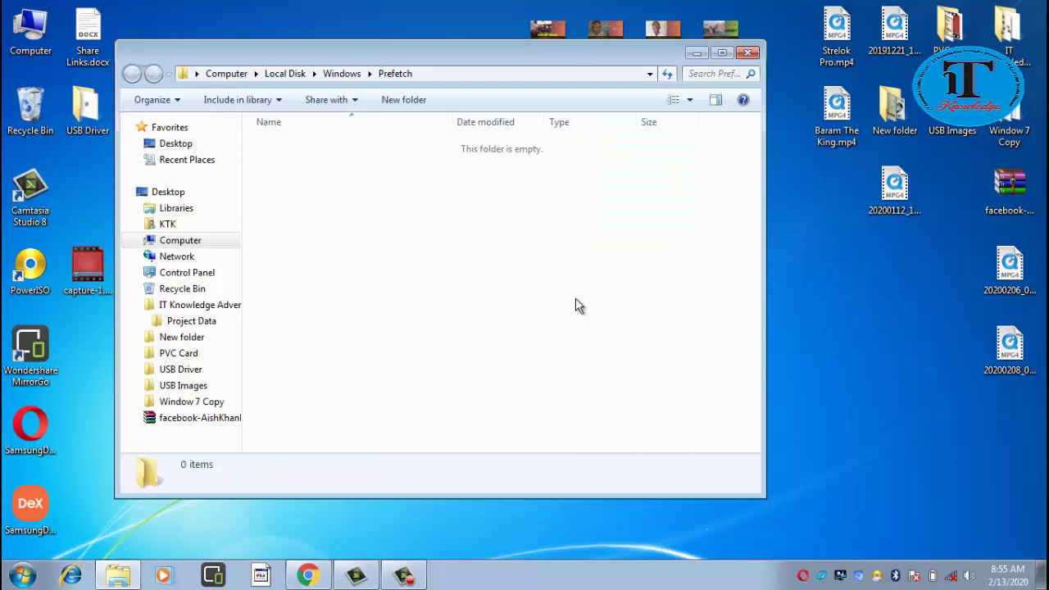
pyautogui.click(747, 52)
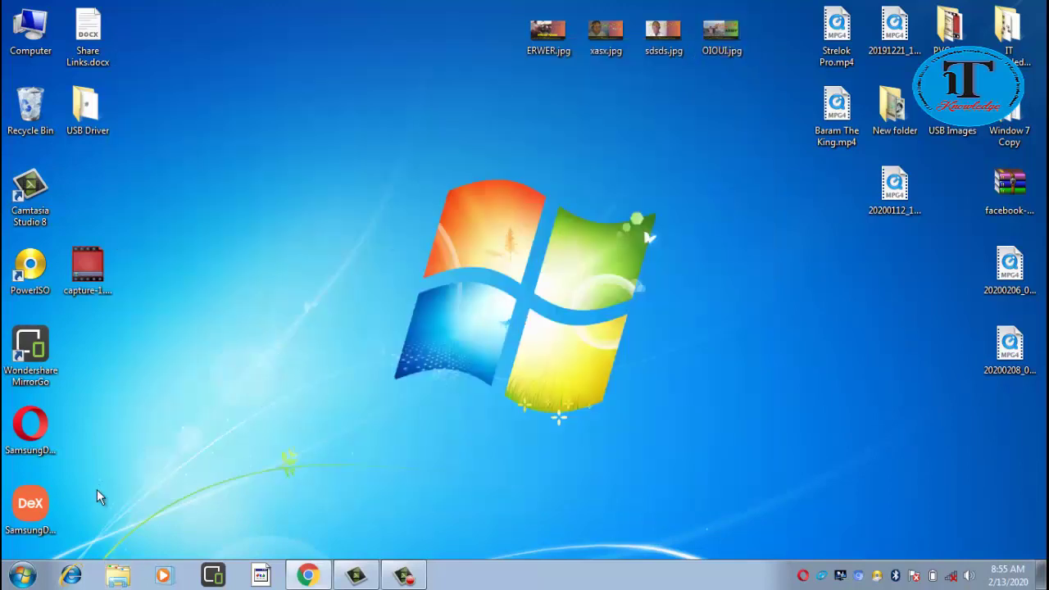
pyautogui.click(22, 575)
pyautogui.click(98, 536)
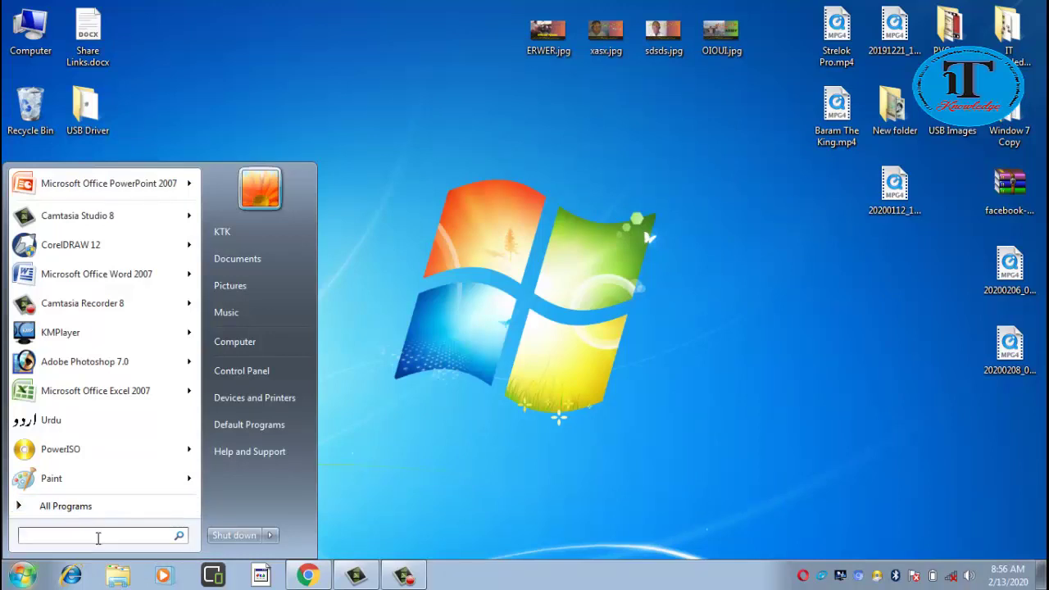
pyautogui.click(366, 432)
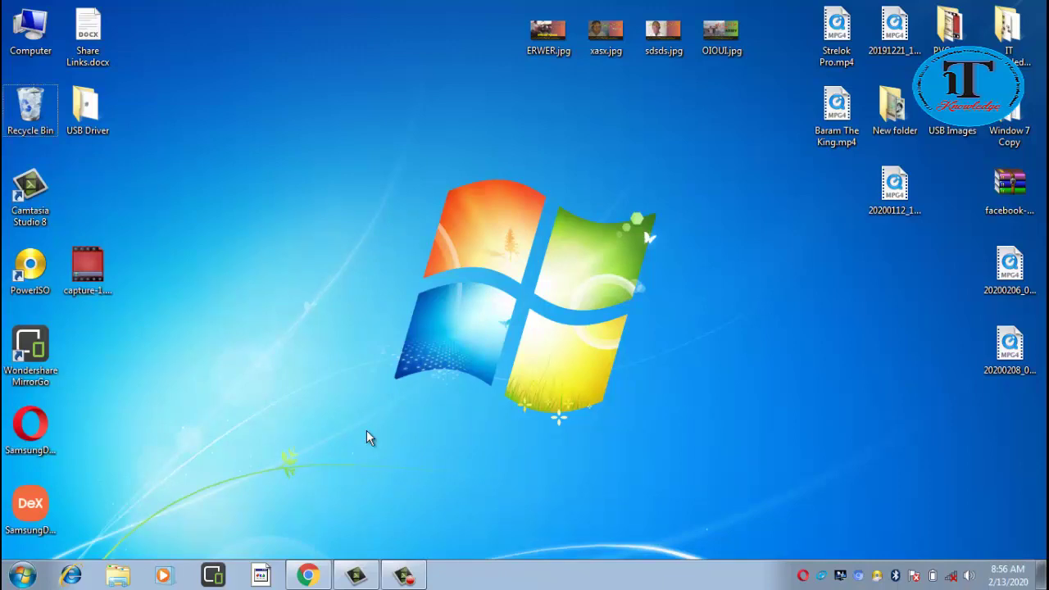
# Open the Run dialog and execute %temp% to open the user account's Temp folder
pyautogui.press('super+r')
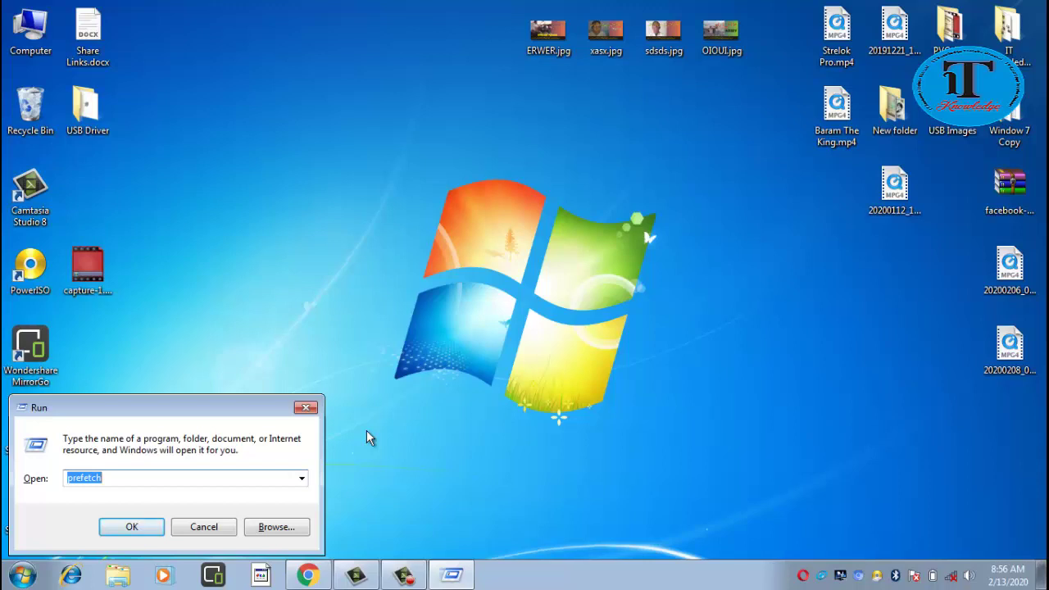
pyautogui.write('%')
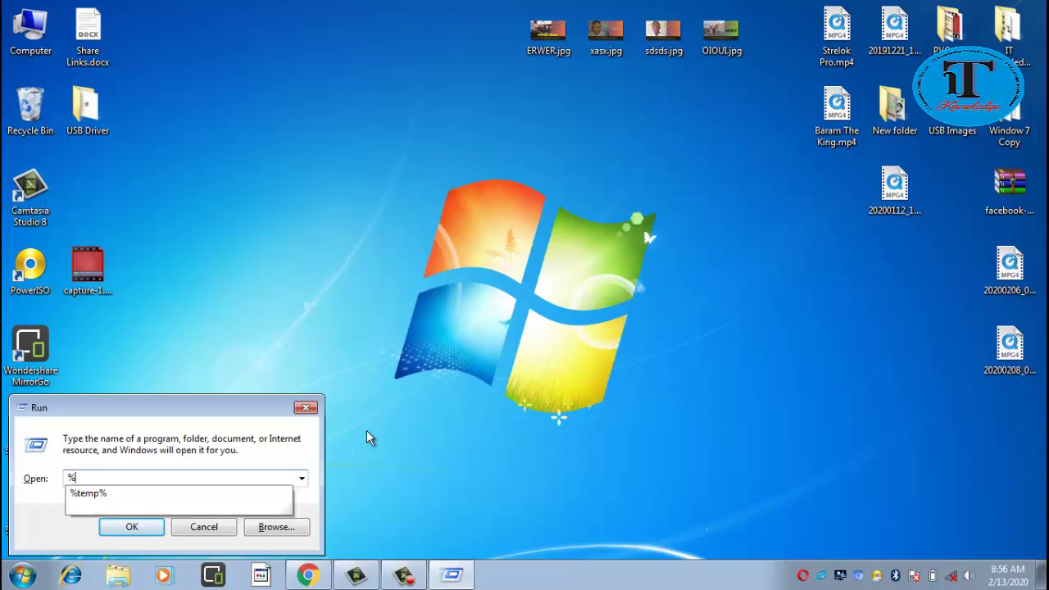
pyautogui.write('temp%')
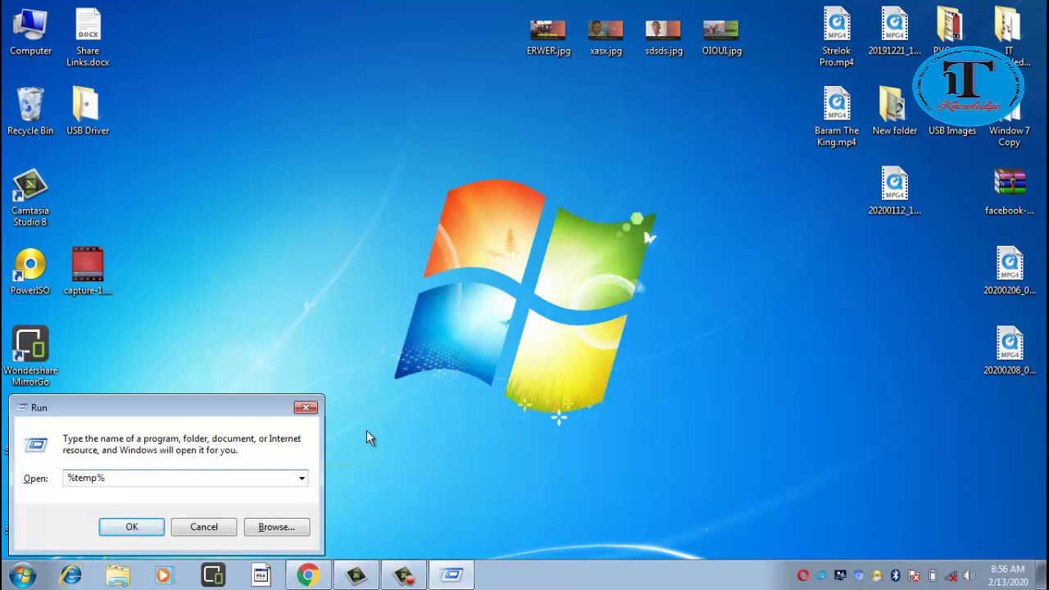
pyautogui.press('Return')
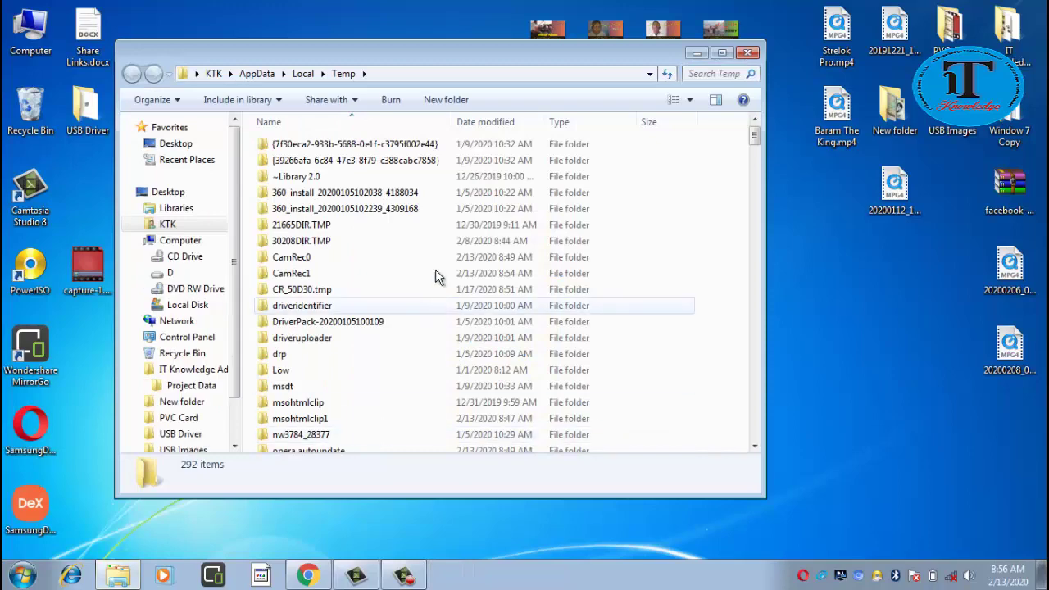
# Move all items in the user's Temp folder to the Recycle Bin, cancelling at the file in use, and close the folder
pyautogui.scroll(-20, 435, 276)
pyautogui.scroll(-20, 473, 319)
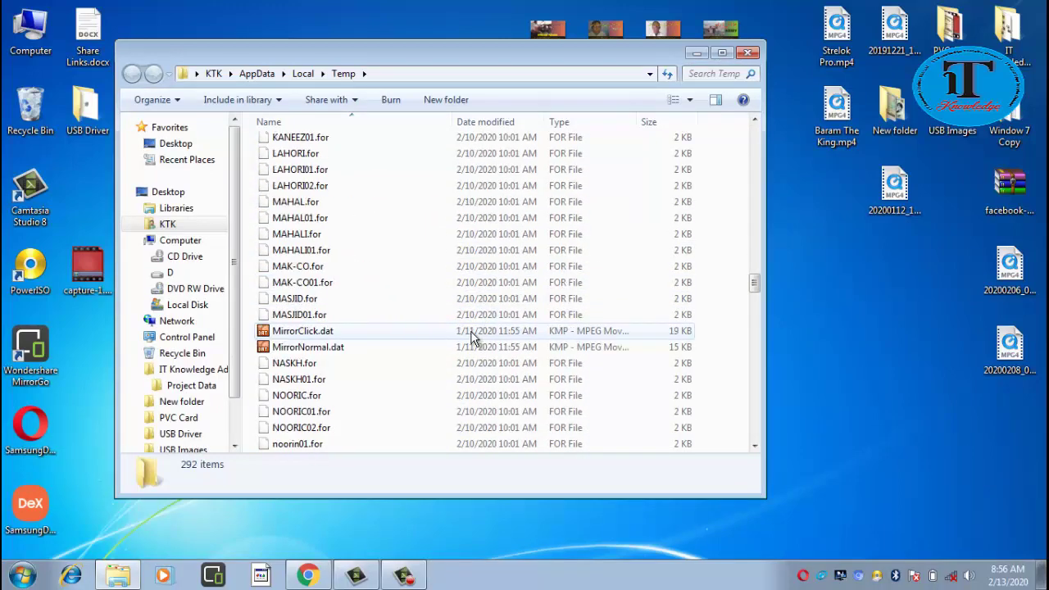
pyautogui.scroll(-15, 477, 315)
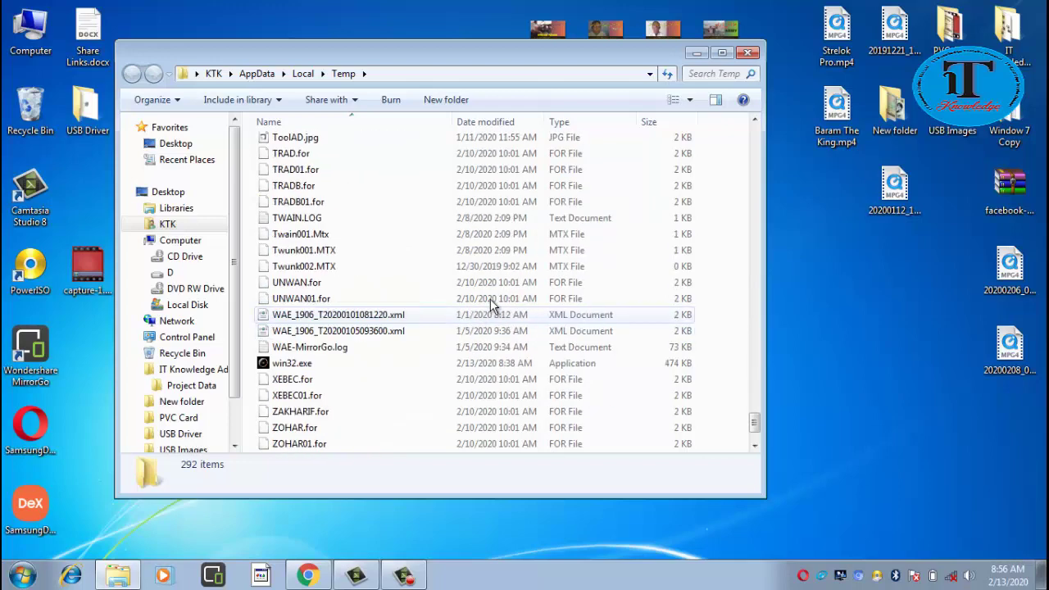
pyautogui.scroll(20, 490, 314)
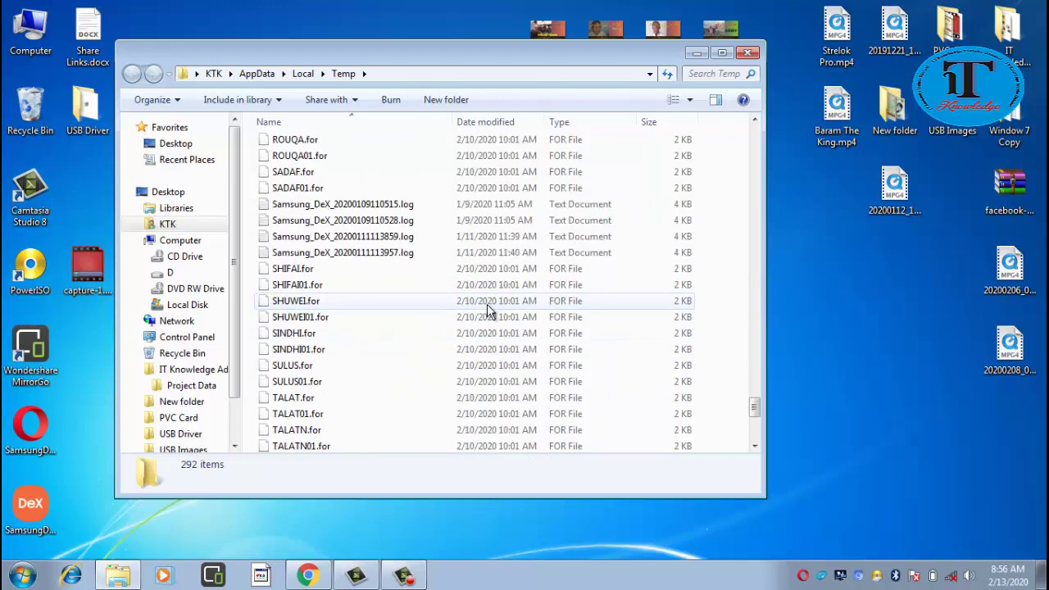
pyautogui.scroll(20, 487, 309)
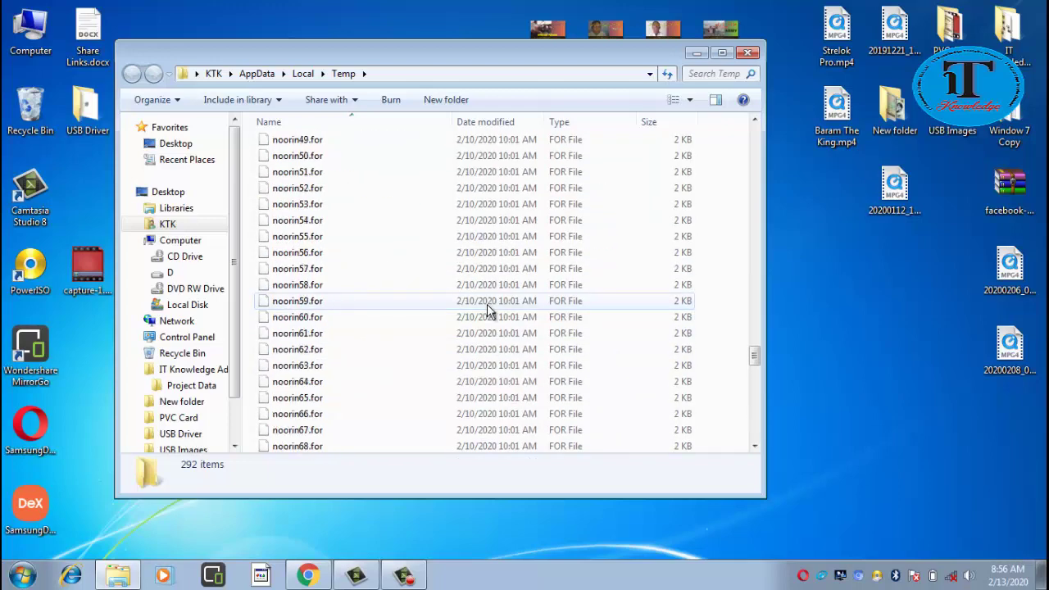
pyautogui.scroll(12, 487, 304)
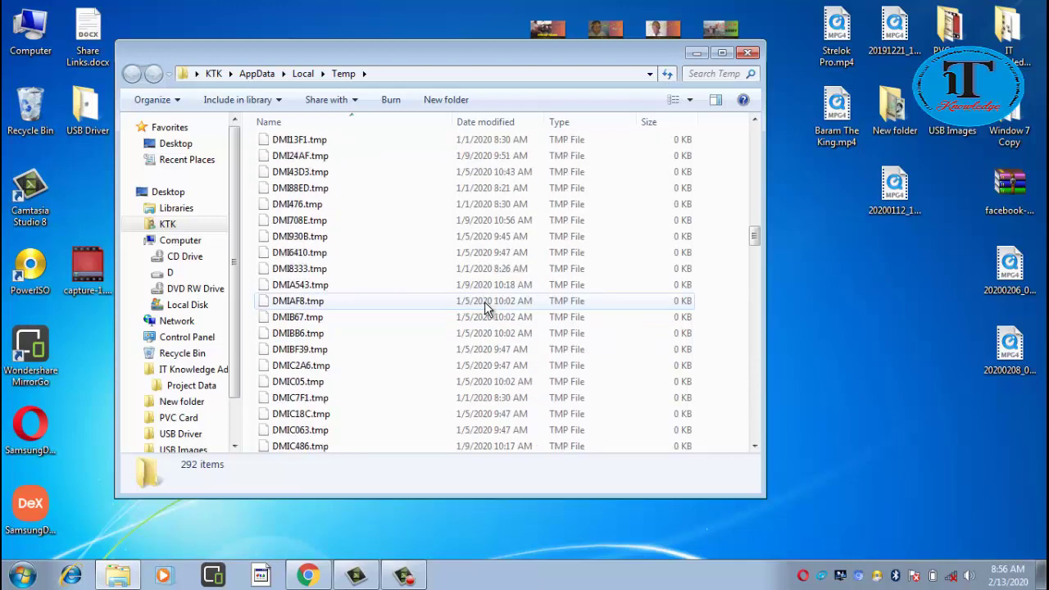
pyautogui.hotkey('ctrl', 'a')
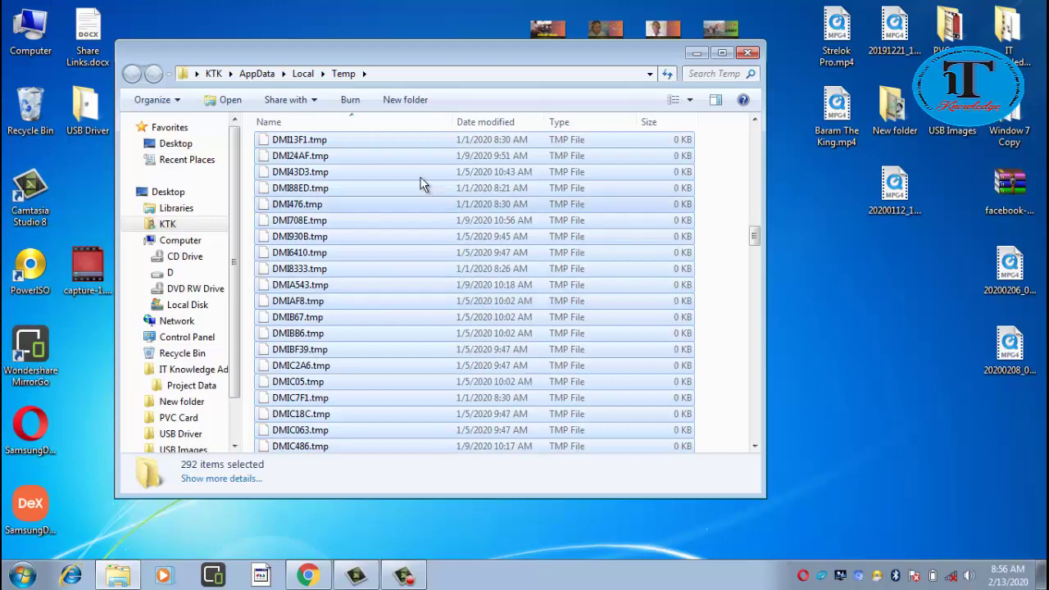
pyautogui.rightClick(401, 172)
pyautogui.click(481, 367)
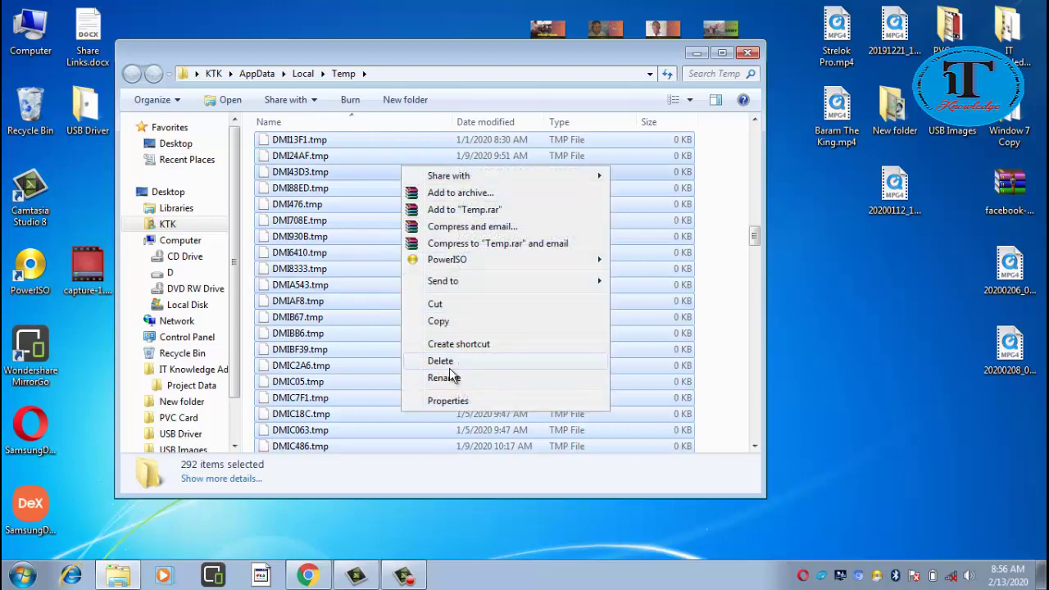
pyautogui.click(602, 300)
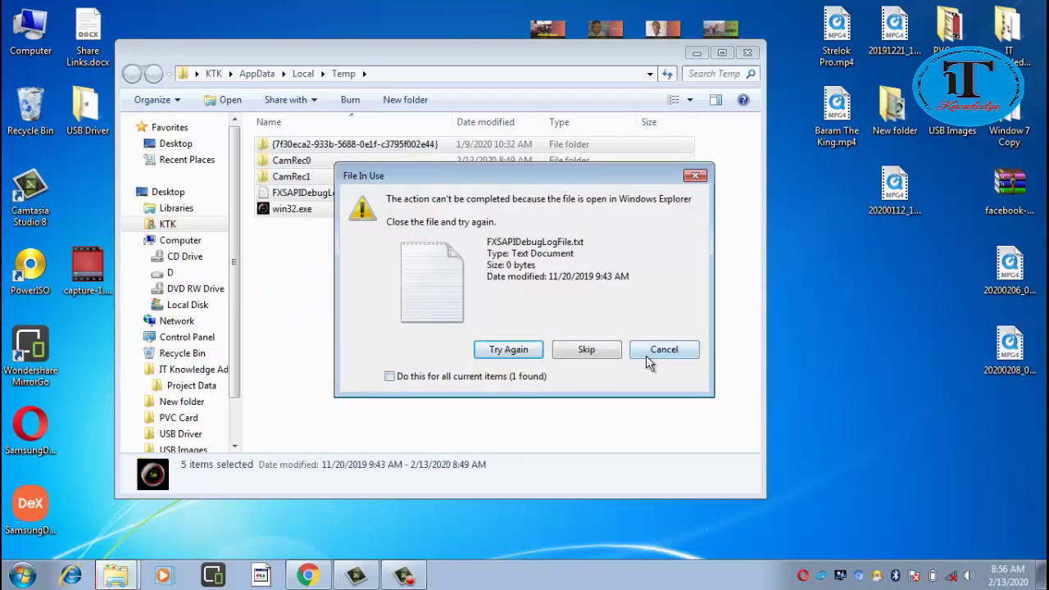
pyautogui.click(684, 350)
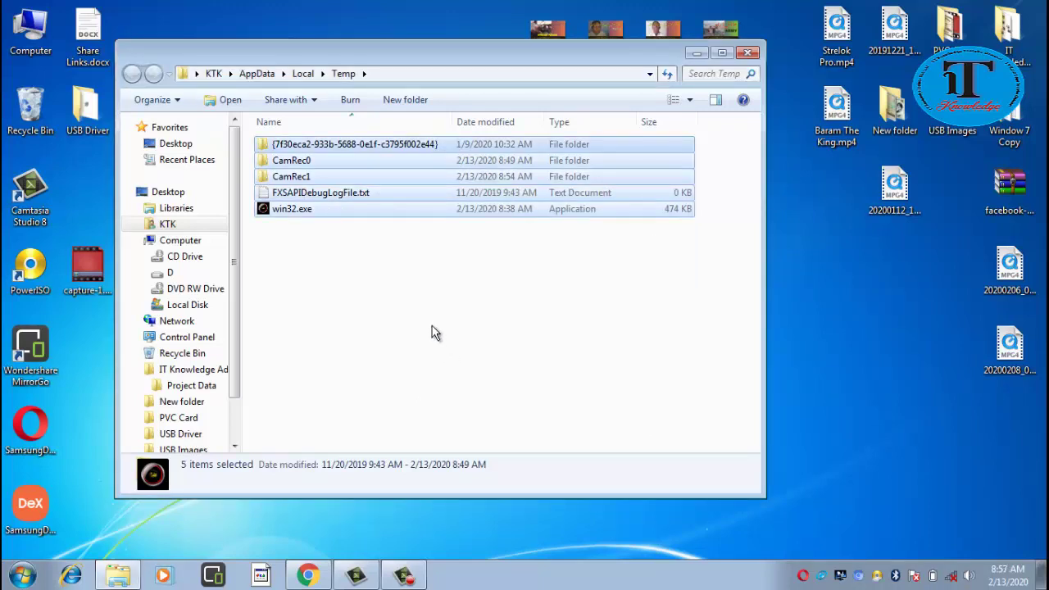
pyautogui.click(434, 332)
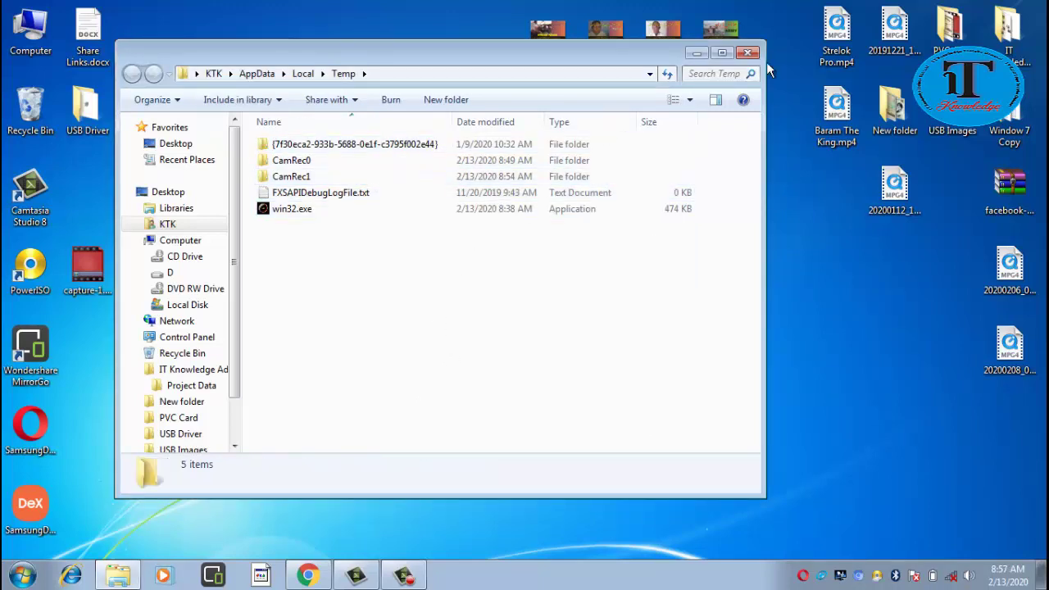
pyautogui.click(747, 54)
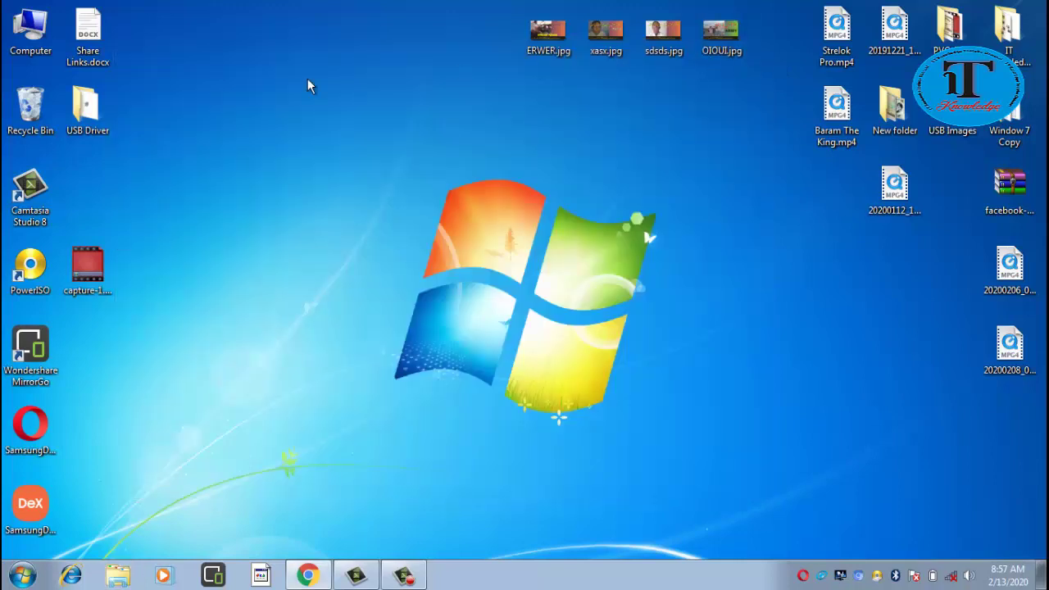
# Refresh the Windows desktop
pyautogui.rightClick(273, 160)
pyautogui.click(346, 182)
pyautogui.rightClick(342, 180)
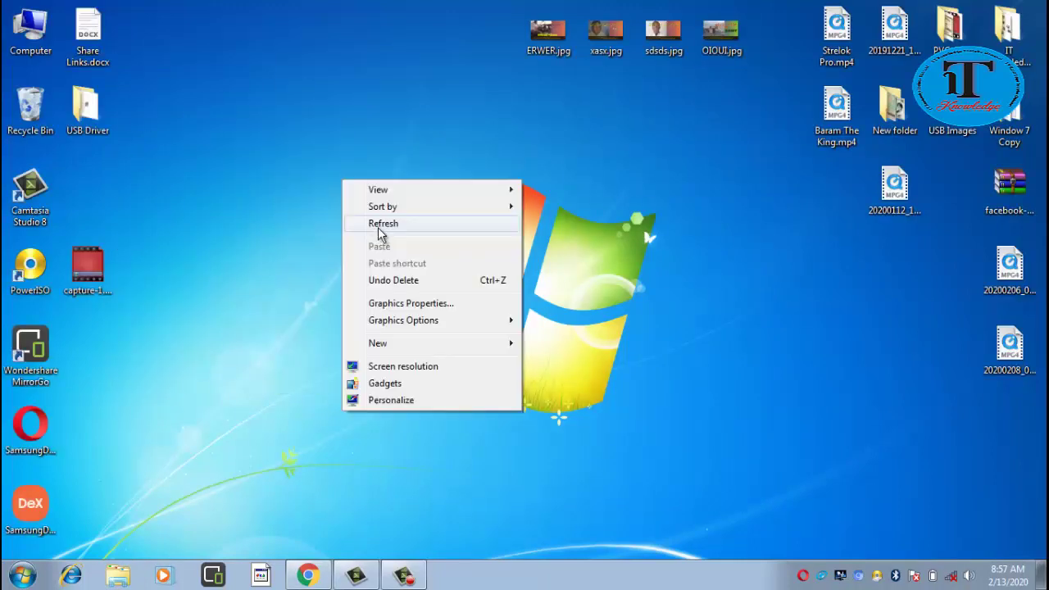
pyautogui.click(366, 225)
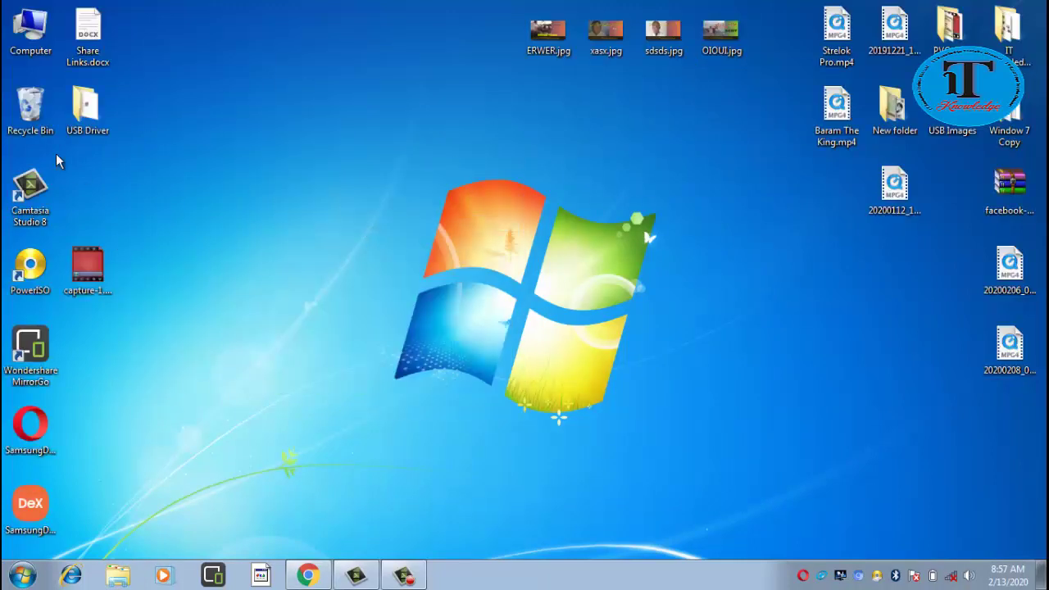
# Open the Recycle Bin, look through the deleted files and folders, and close its window
pyautogui.rightClick(38, 115)
pyautogui.click(63, 117)
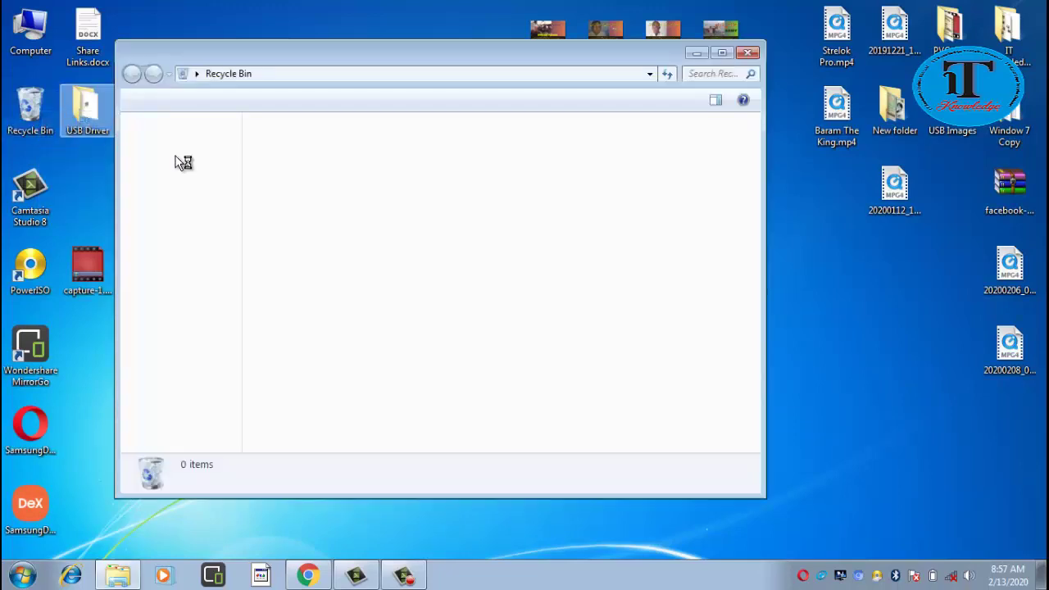
pyautogui.scroll(-15, 602, 291)
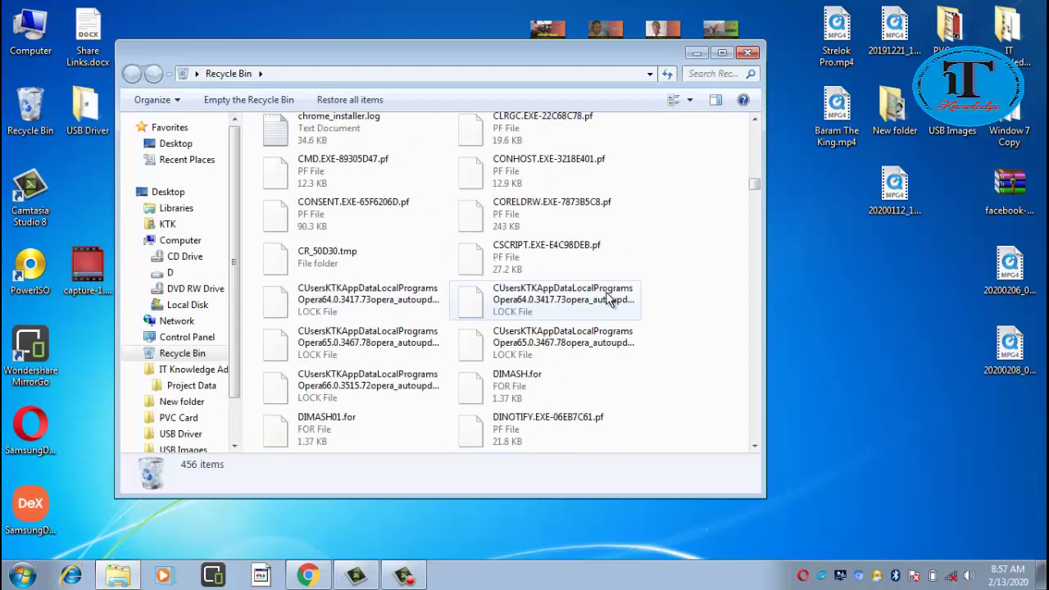
pyautogui.scroll(-20, 600, 295)
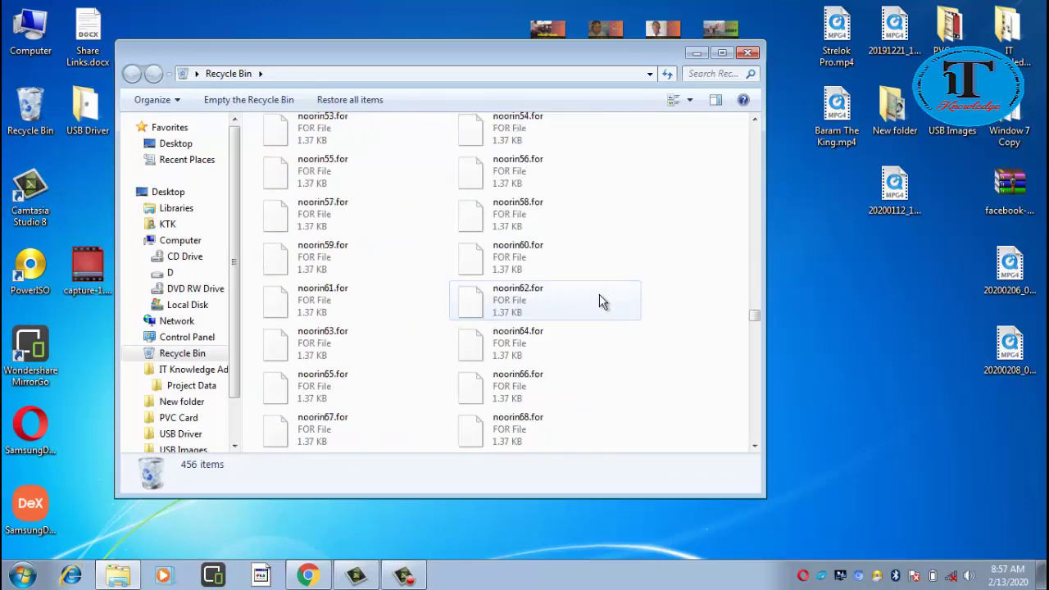
pyautogui.scroll(-15, 600, 303)
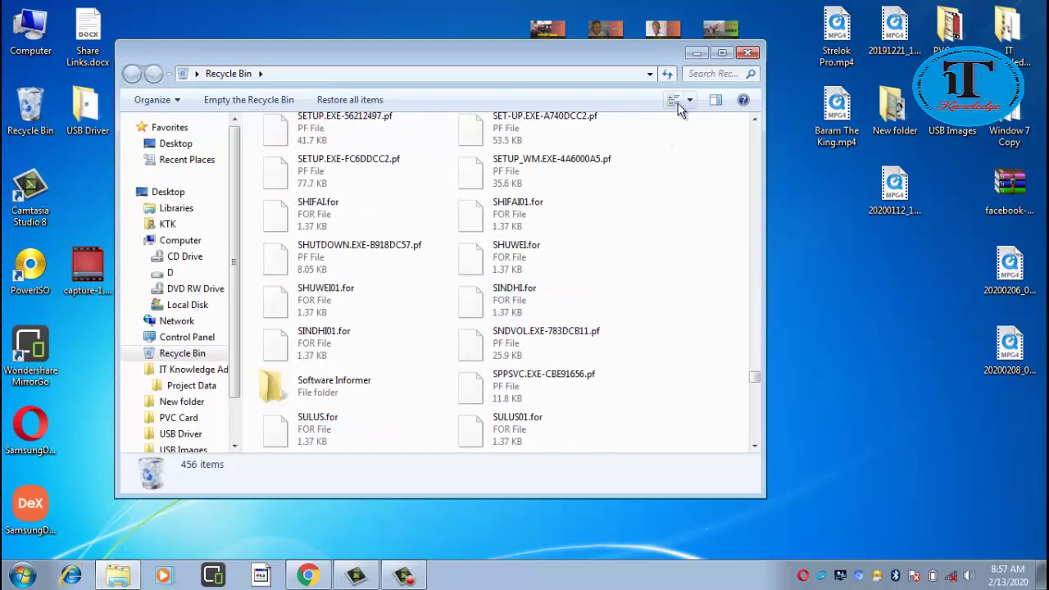
pyautogui.click(747, 53)
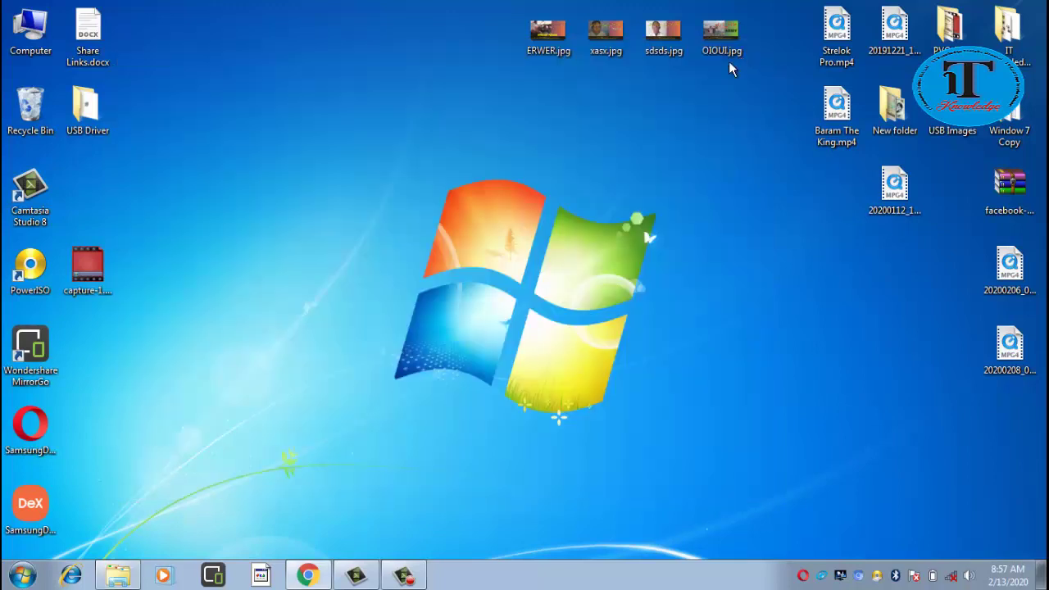
# Empty the Recycle Bin, confirming the permanent deletion of all its items
pyautogui.rightClick(34, 113)
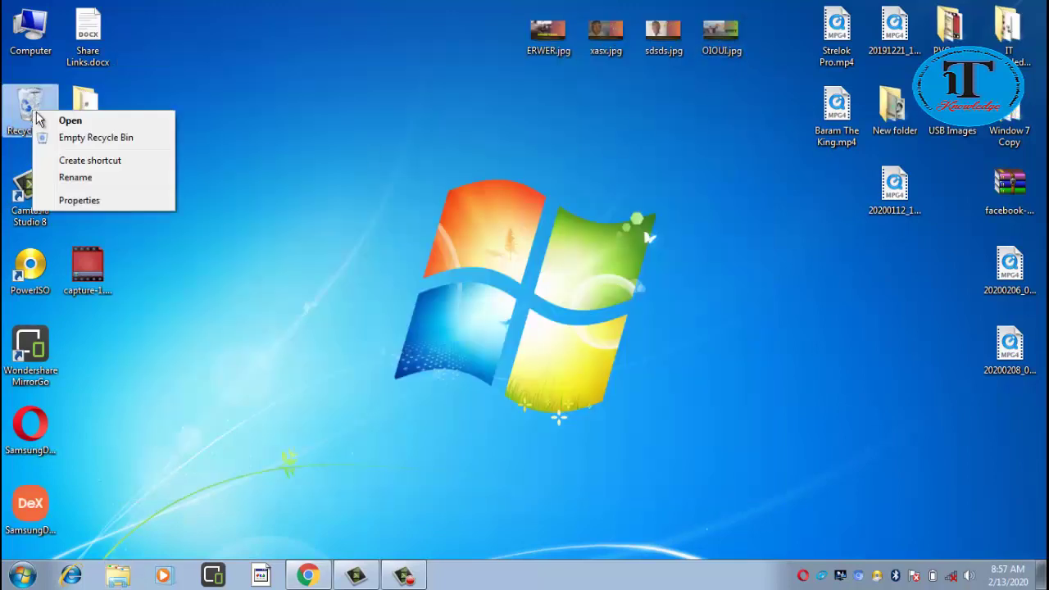
pyautogui.click(84, 139)
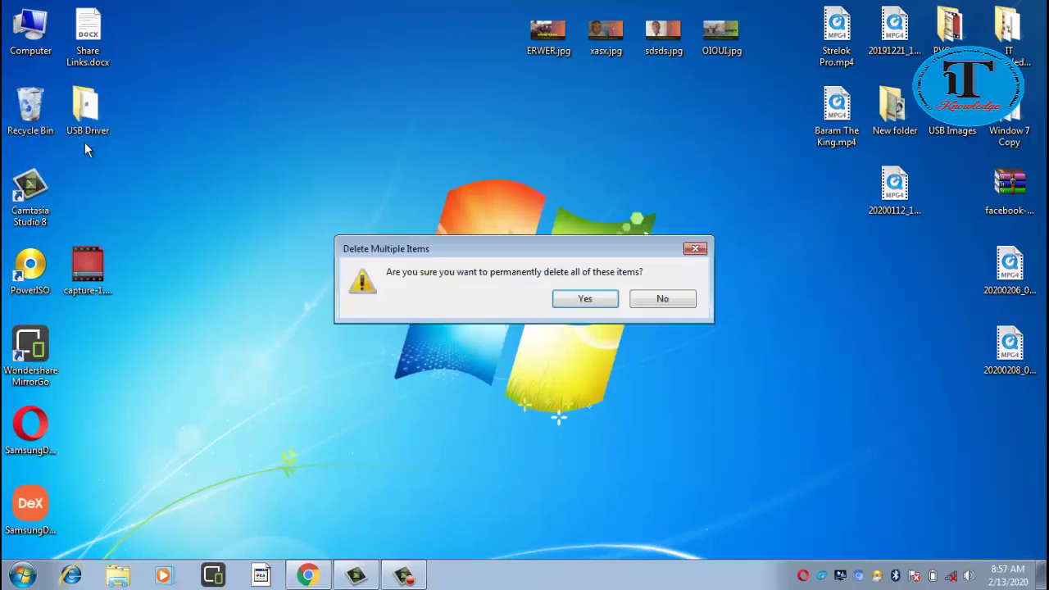
pyautogui.click(602, 305)
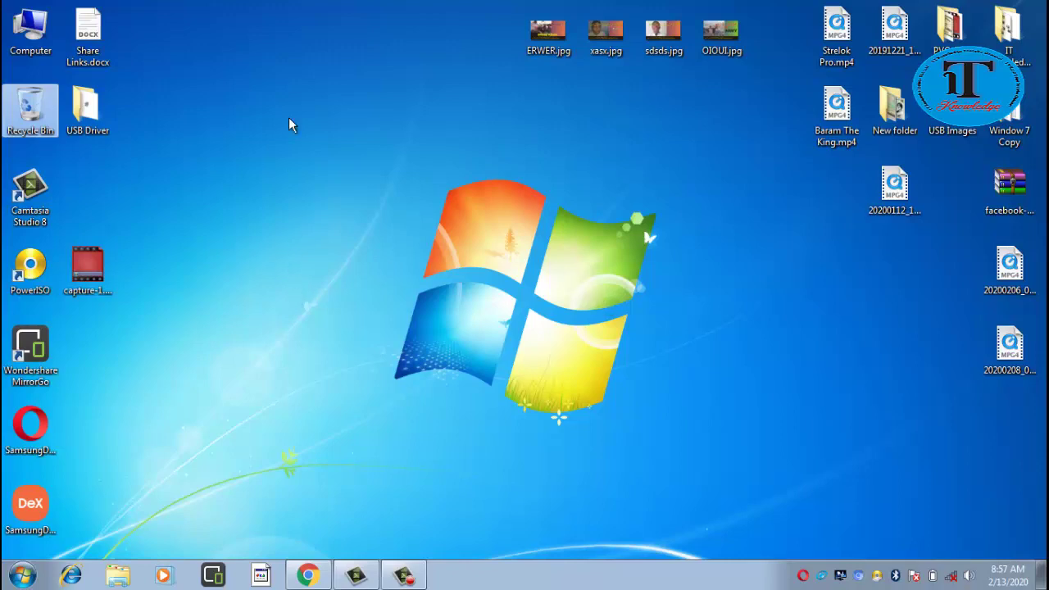
# Refresh the desktop and move the capture-1.camrec file to the free spot beside the facebook archive
pyautogui.rightClick(284, 36)
pyautogui.click(344, 79)
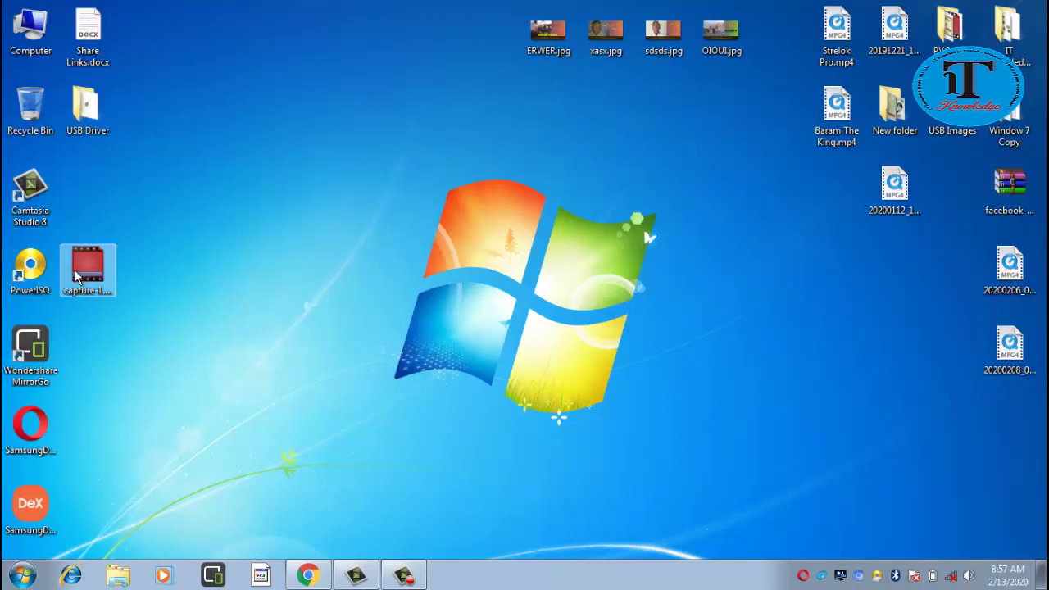
pyautogui.moveTo(75, 276); pyautogui.dragTo(934, 226)
pyautogui.rightClick(388, 164)
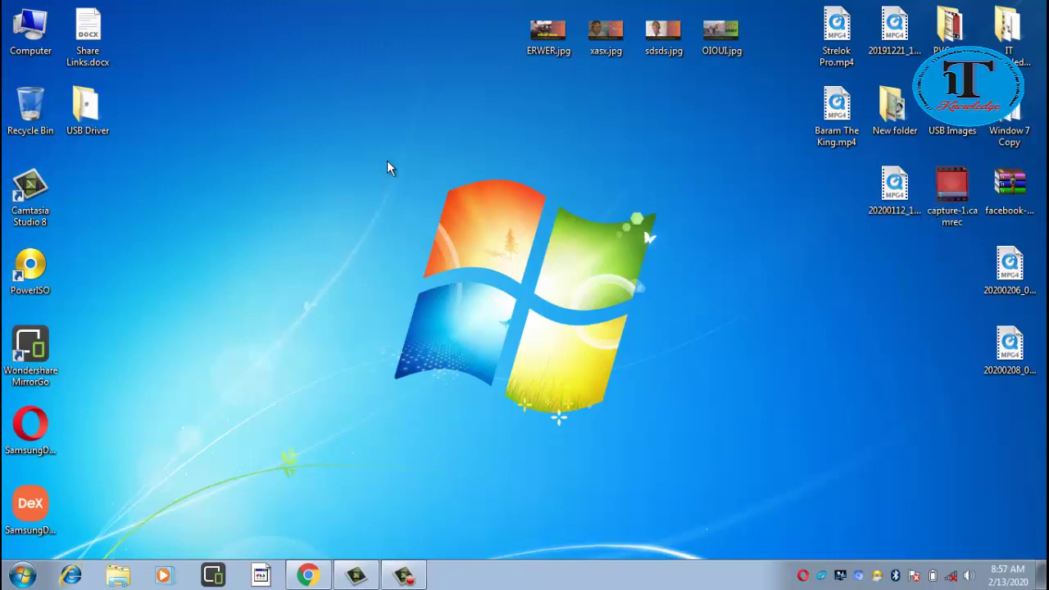
pyautogui.click(392, 132)
pyautogui.rightClick(379, 196)
pyautogui.click(657, 417)
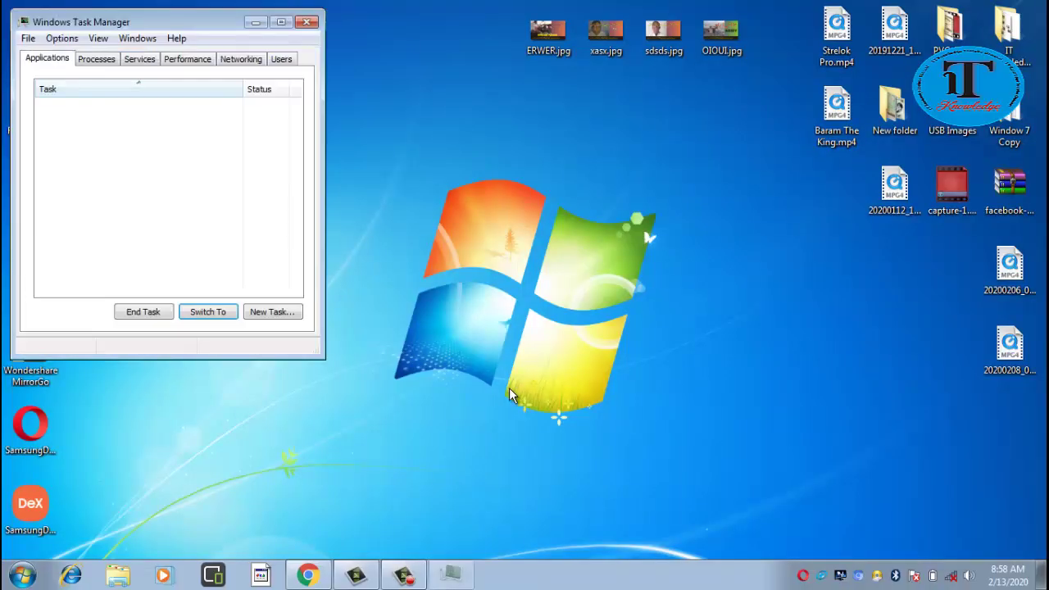
# Examine the CPU and memory performance graphs in Task Manager, repositioning its window and refreshing the desktop
pyautogui.click(177, 38)
pyautogui.click(196, 37)
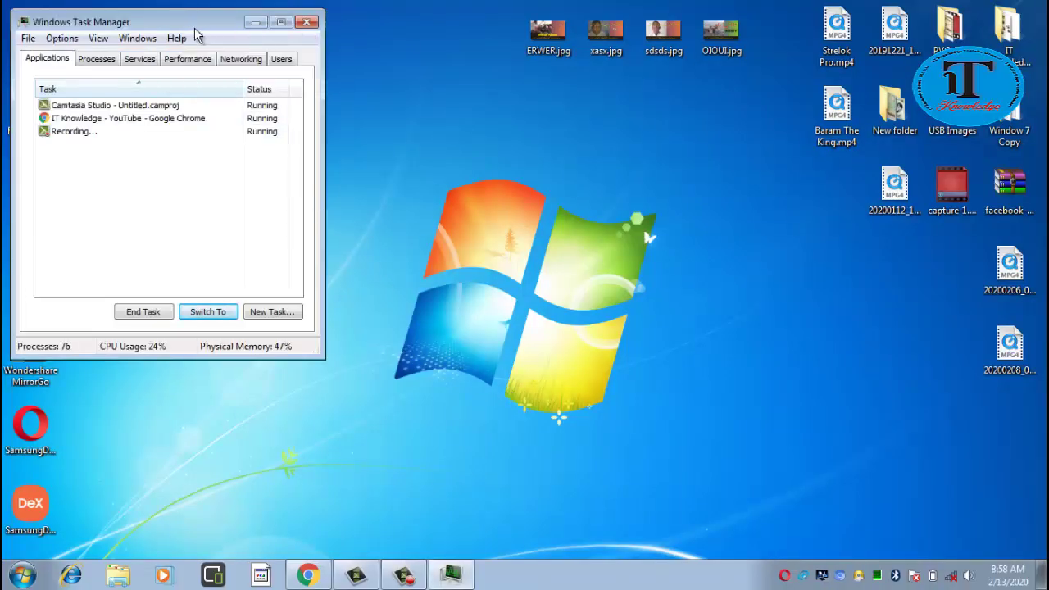
pyautogui.moveTo(233, 24); pyautogui.dragTo(321, 34)
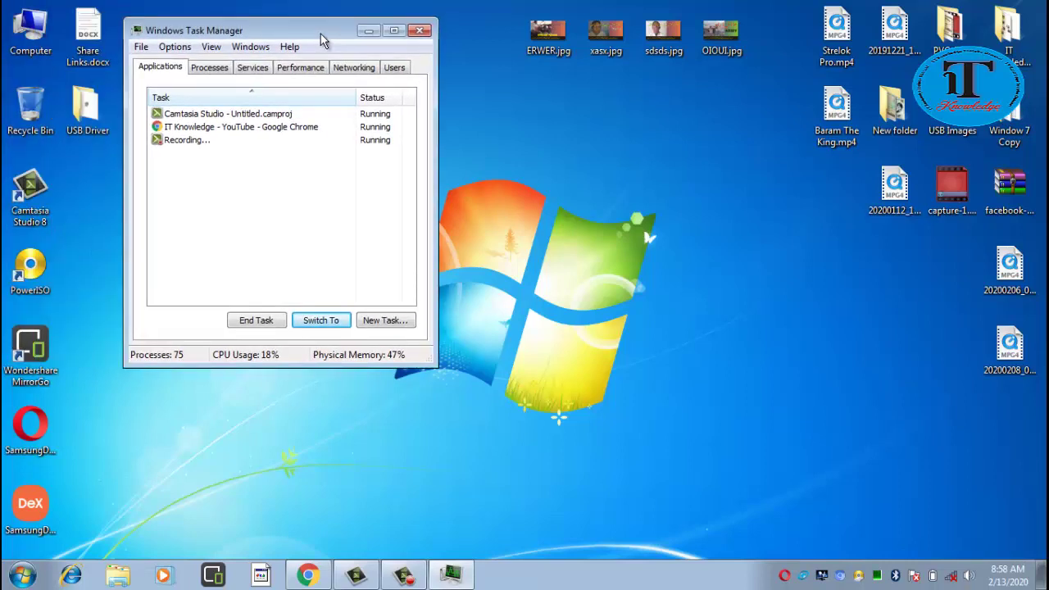
pyautogui.click(304, 67)
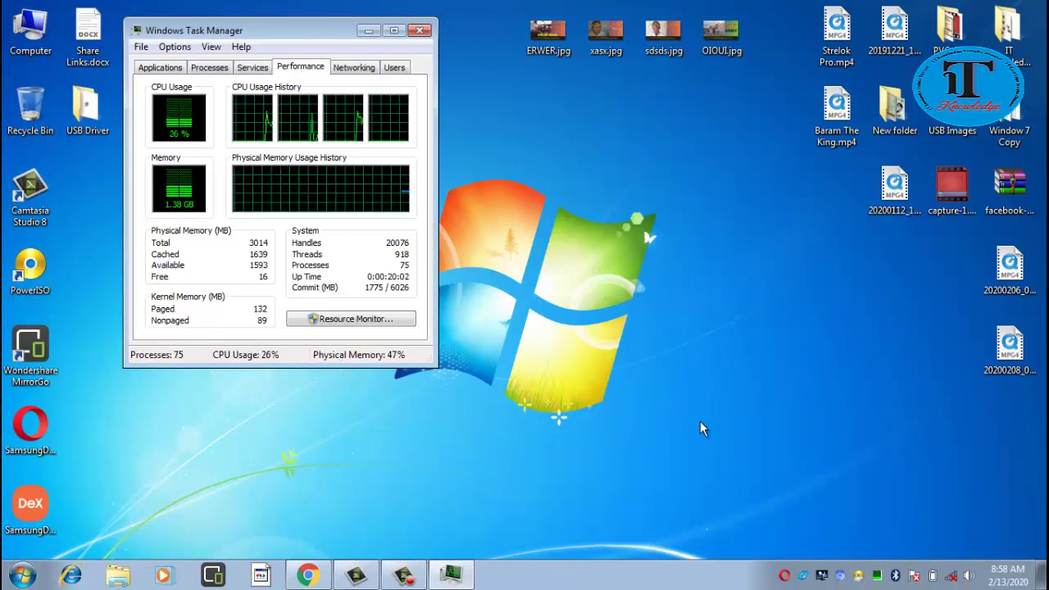
pyautogui.click(593, 278)
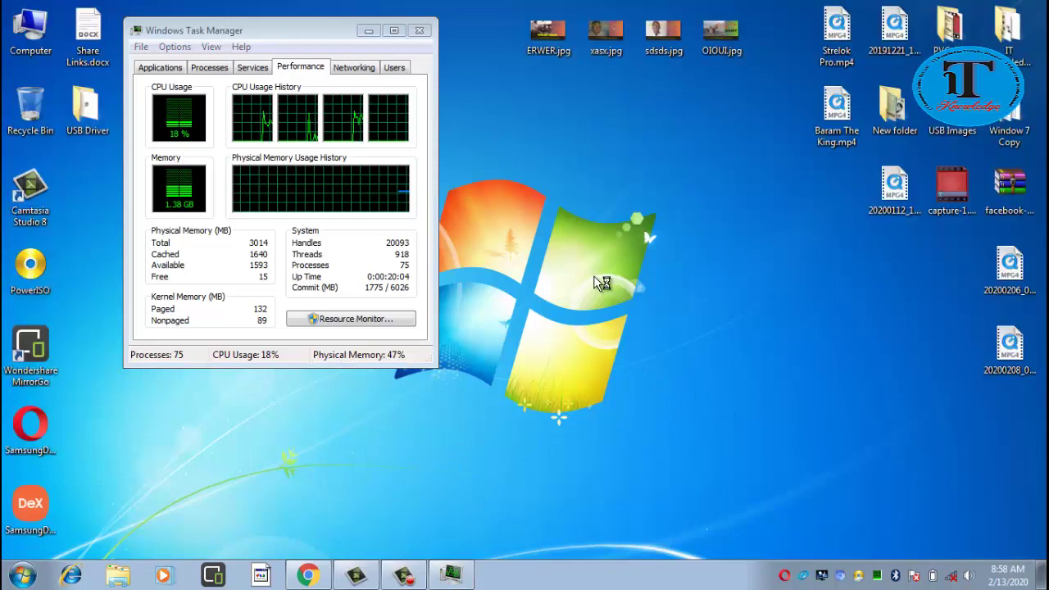
pyautogui.press('F5')
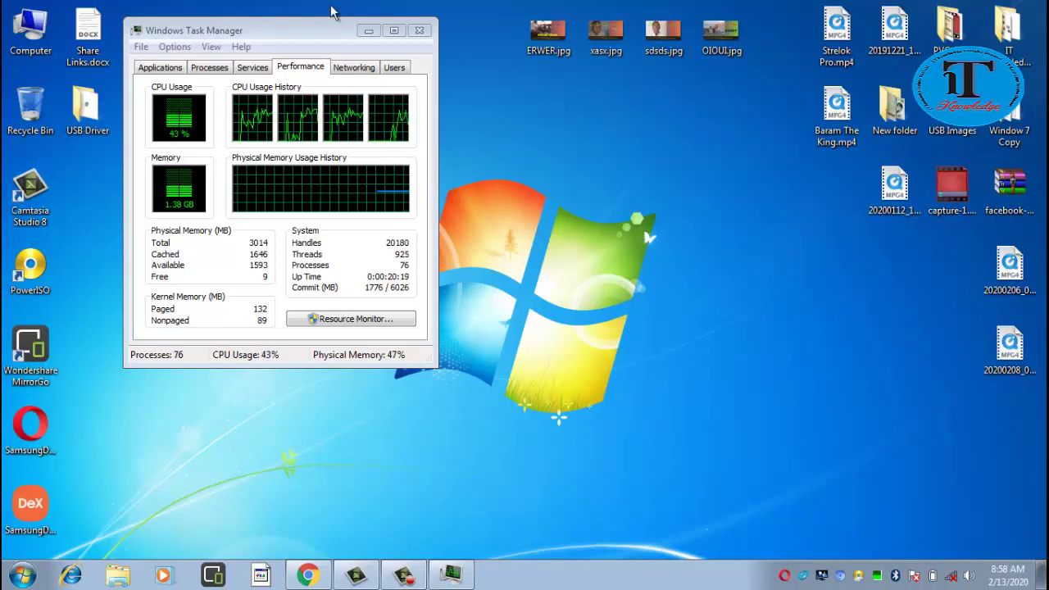
pyautogui.moveTo(316, 43); pyautogui.dragTo(354, 28)
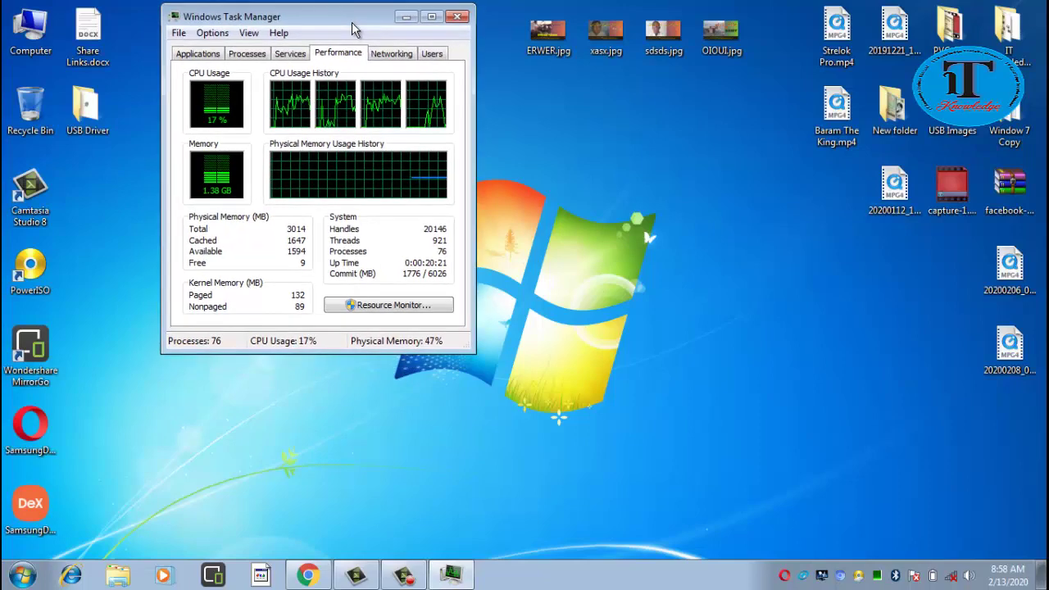